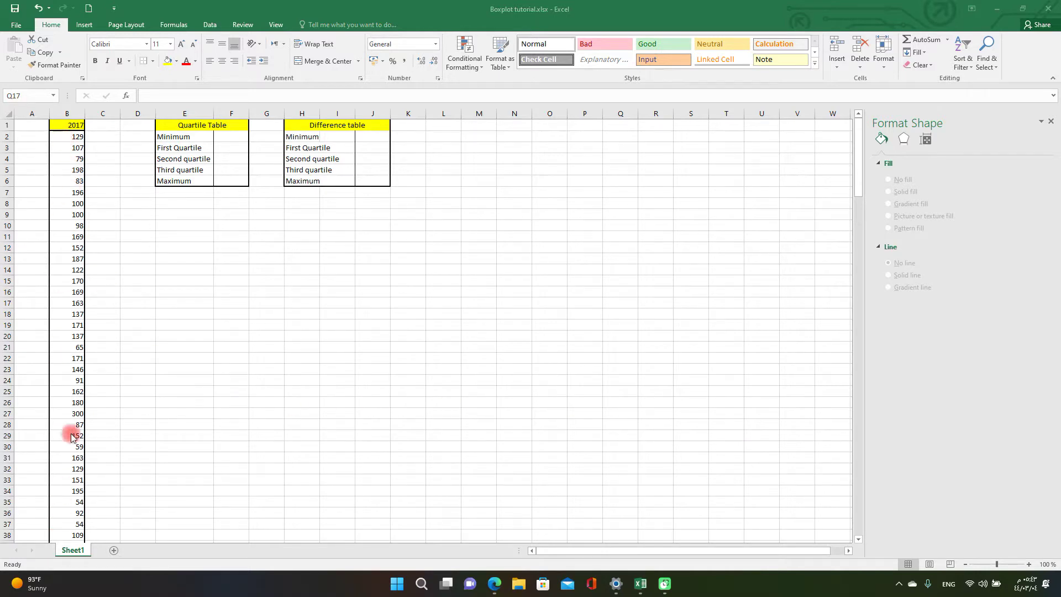
scroll(75, 324, down, 2)
Enter =MIN($B$2:$B$200) in the Quartile Table's Minimum cell F2, returning 50
click(103, 315)
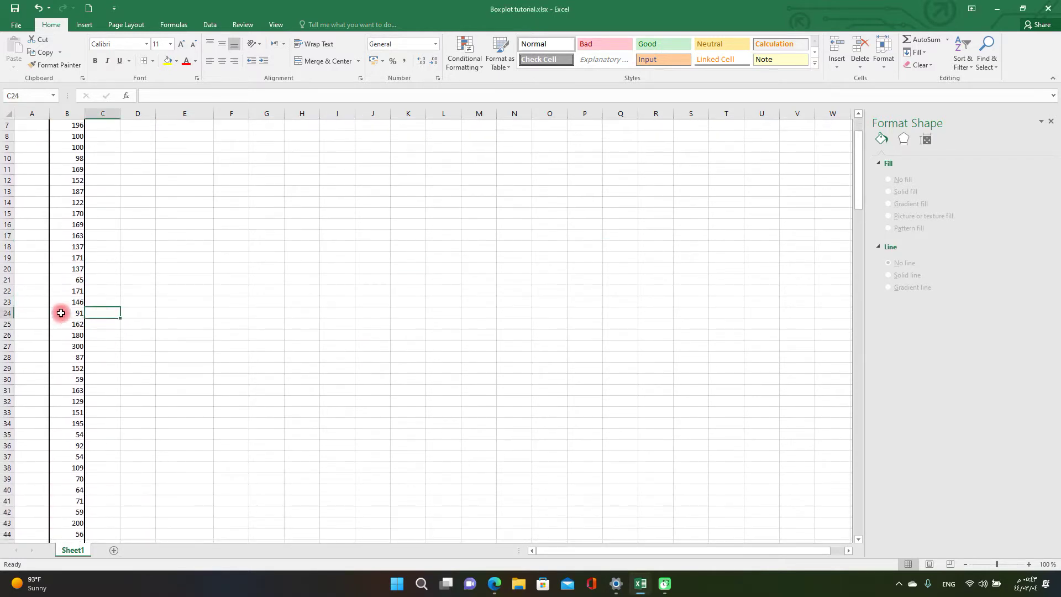
scroll(61, 312, down, 5)
scroll(59, 336, down, 3)
scroll(66, 346, down, 8)
scroll(66, 349, down, 10)
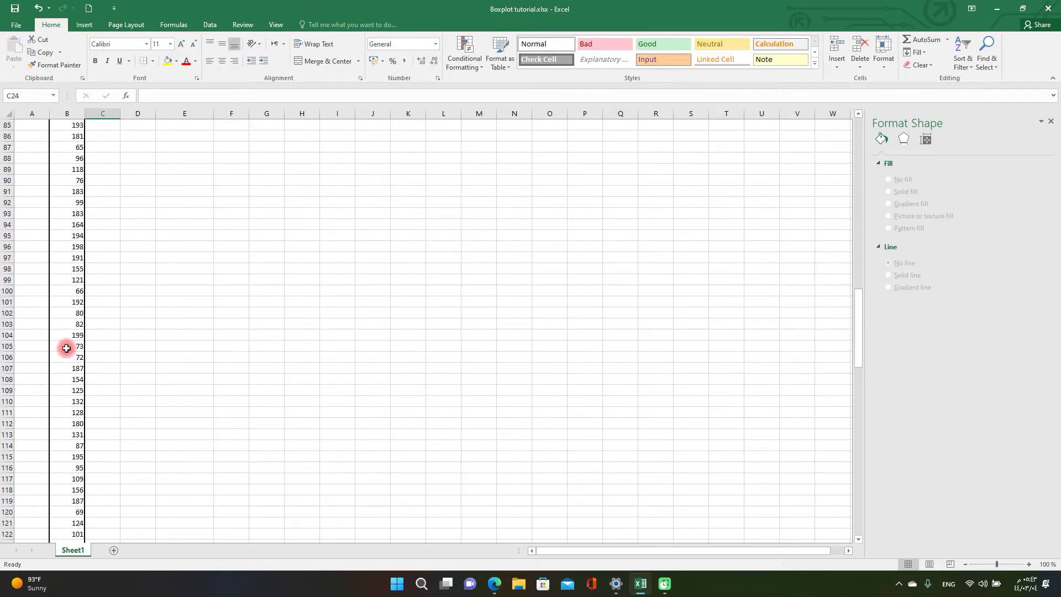
scroll(67, 348, down, 3)
scroll(67, 350, down, 3)
scroll(67, 352, down, 3)
scroll(67, 354, down, 3)
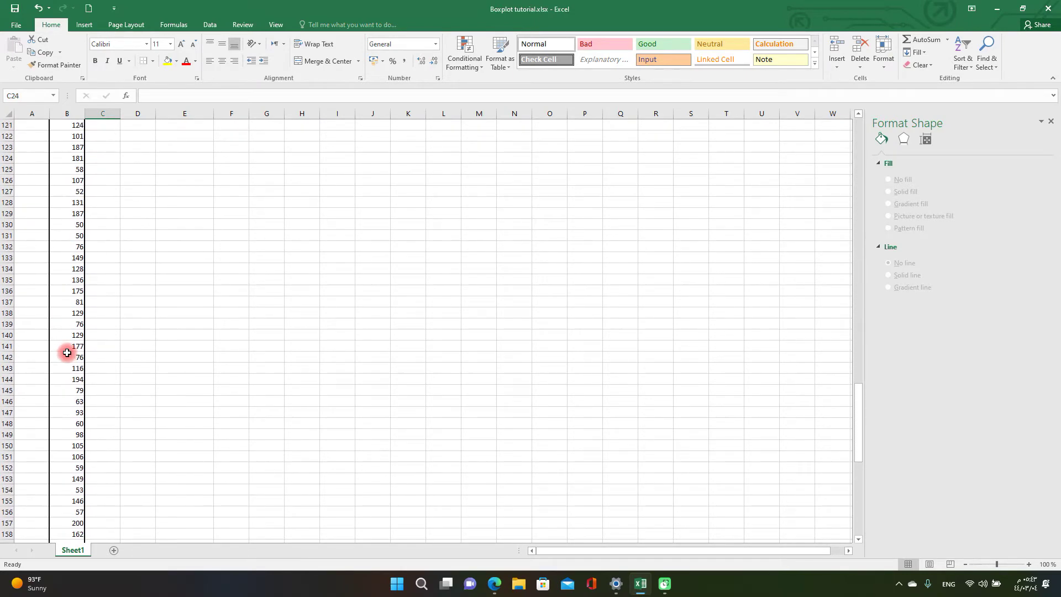
scroll(57, 330, up, 9)
scroll(55, 324, up, 8)
scroll(51, 315, up, 10)
scroll(76, 307, up, 11)
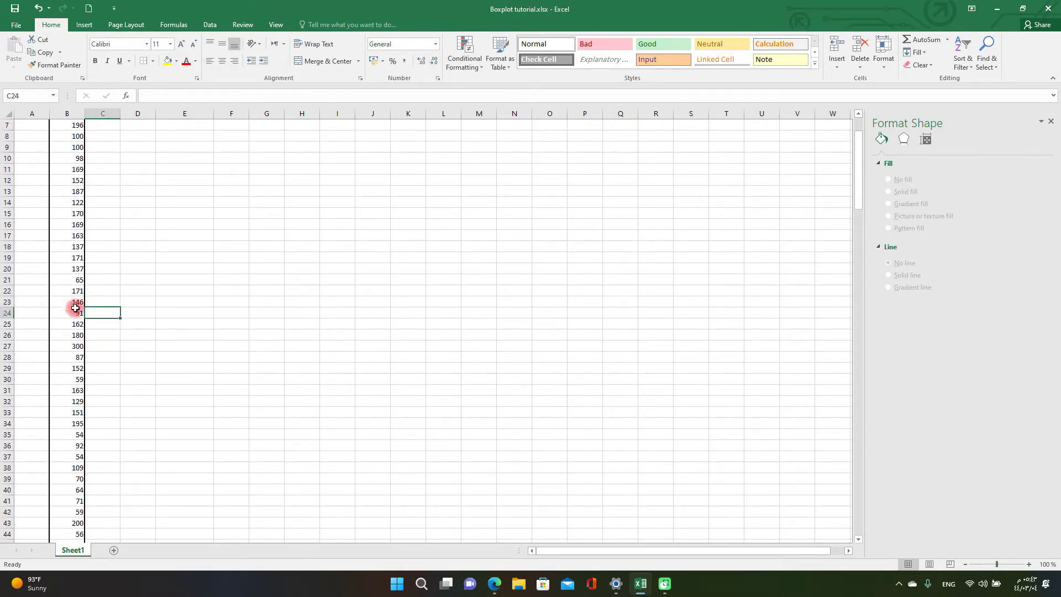
scroll(76, 307, up, 2)
click(179, 125)
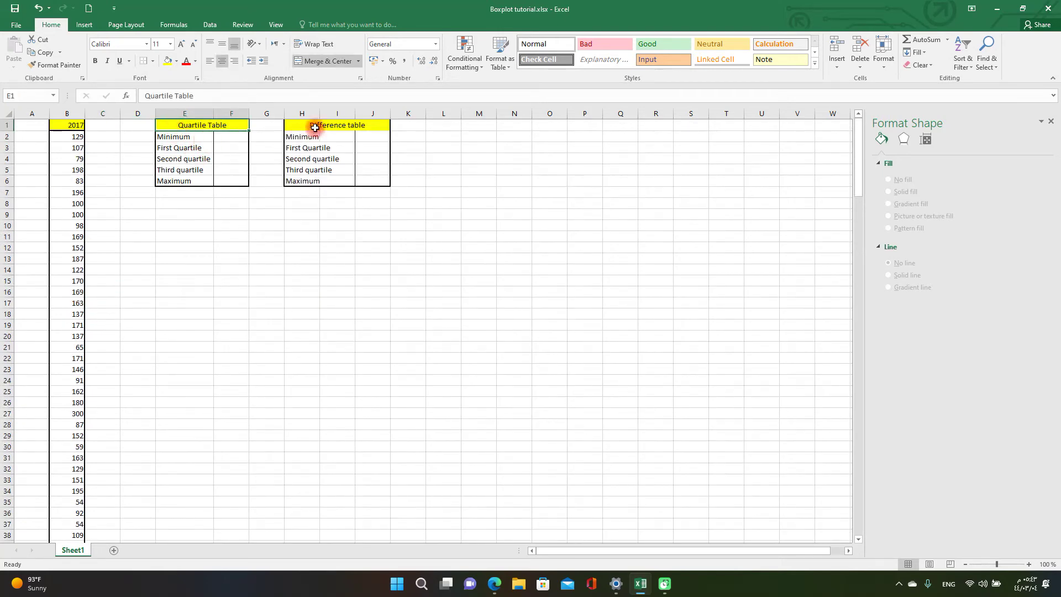
click(236, 138)
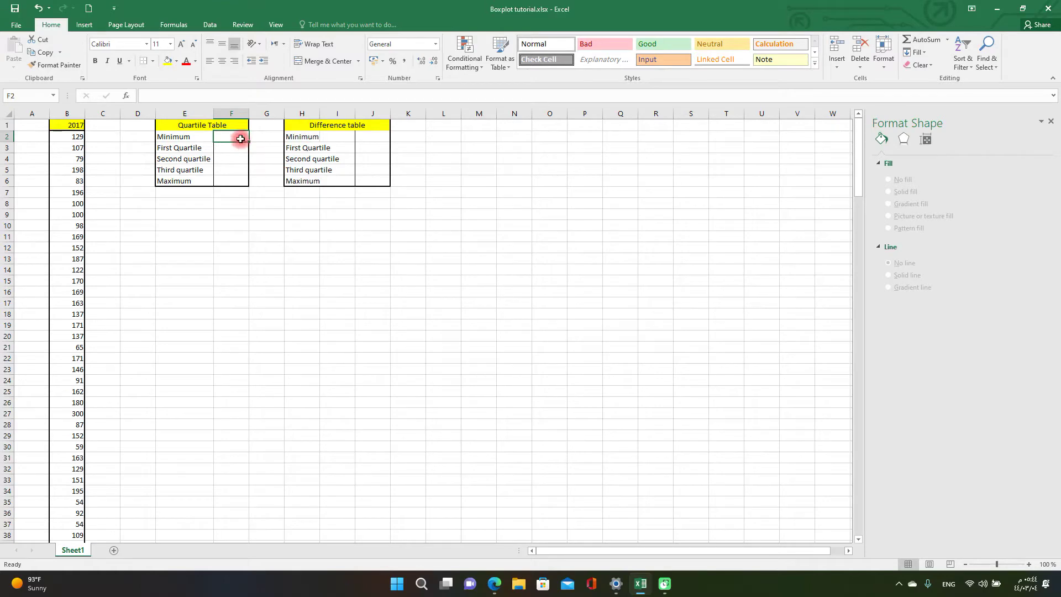
text(=)
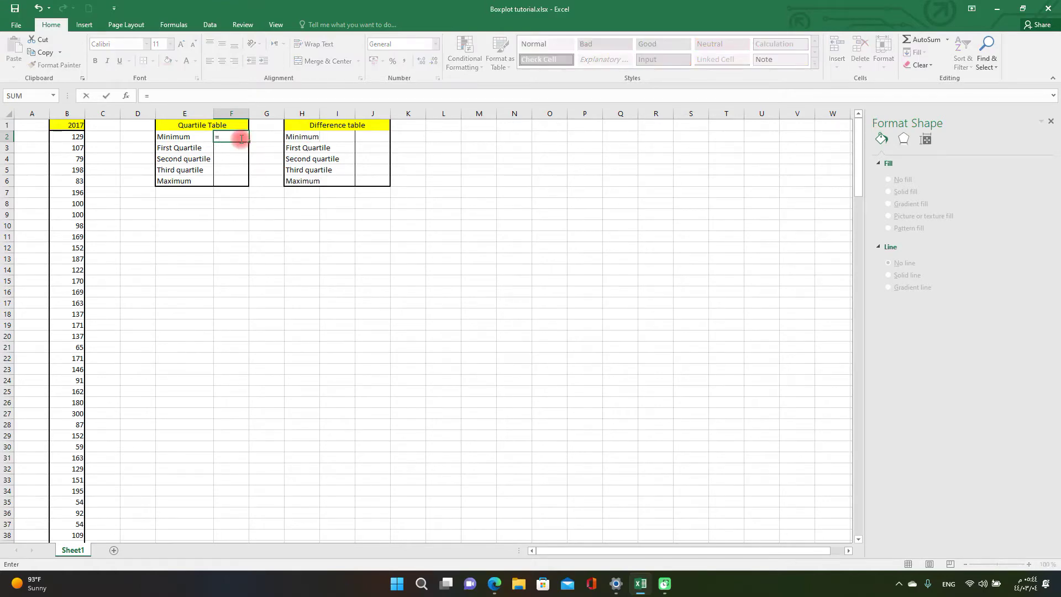
text(min()
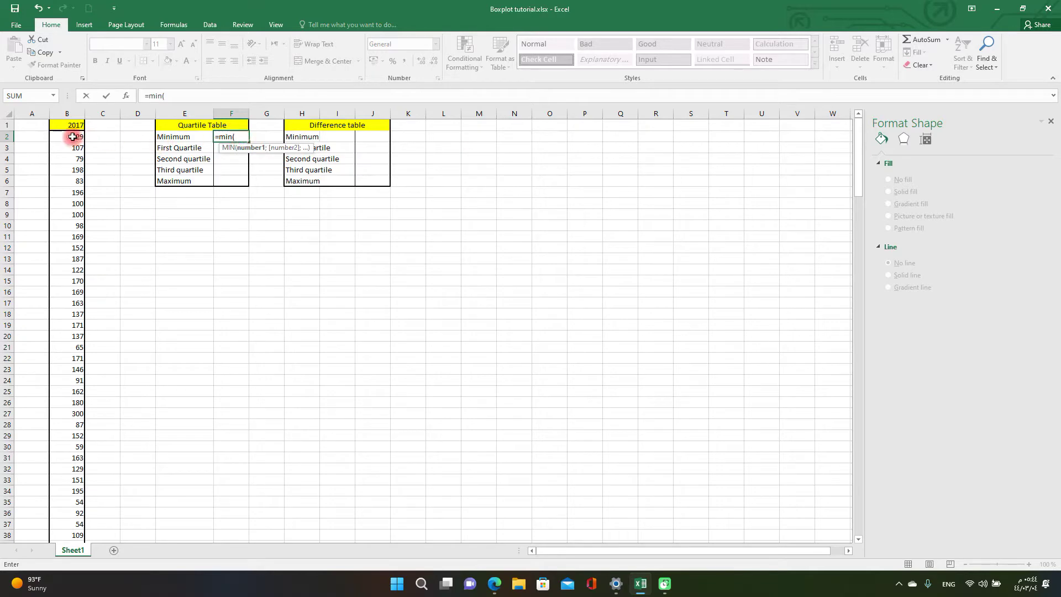
drag(73, 136, 74, 537)
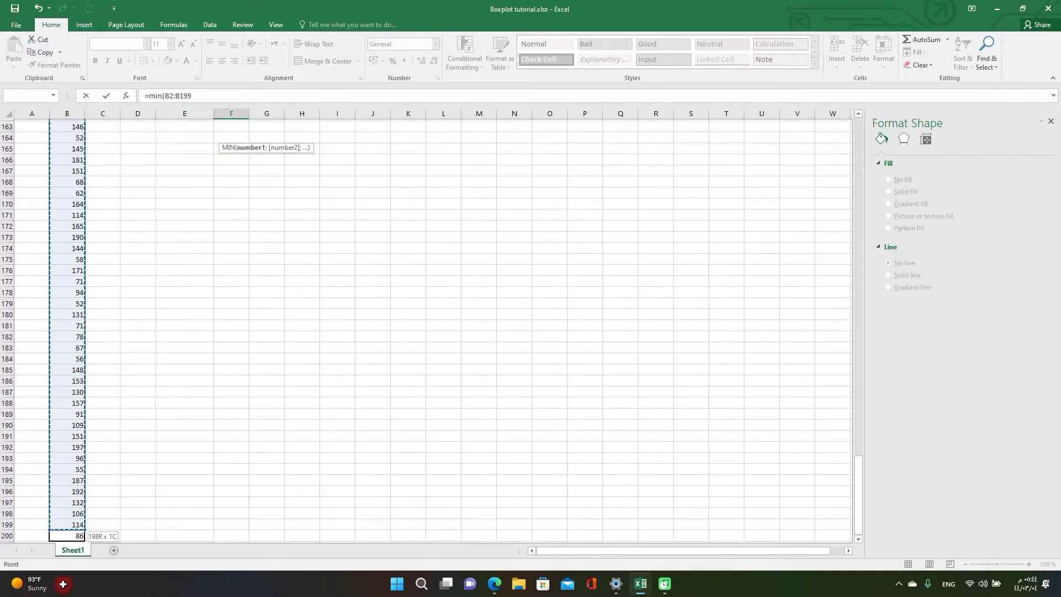
drag(74, 537, 66, 529)
text())
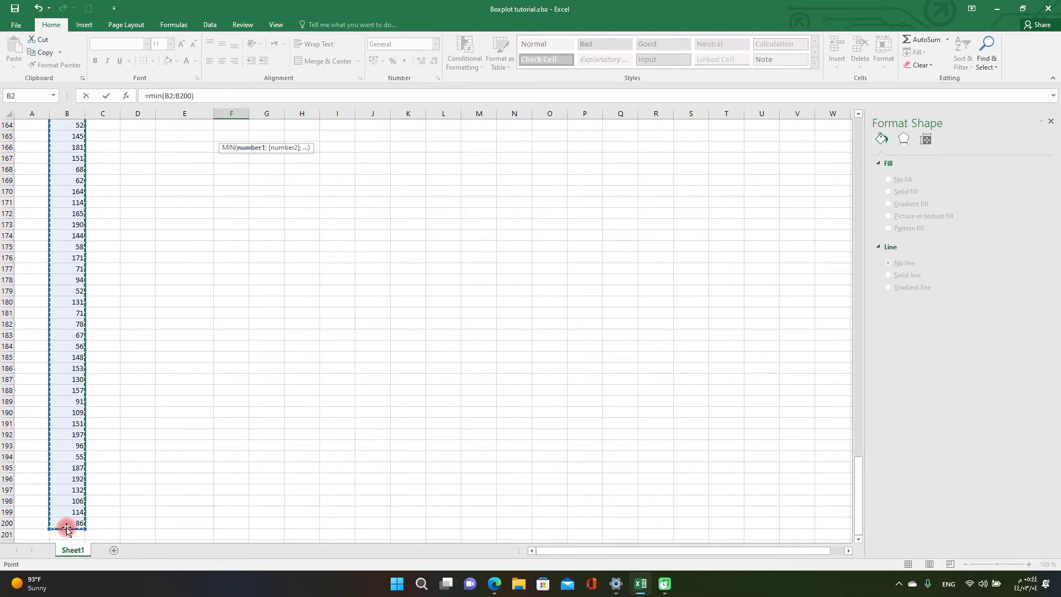
click(165, 95)
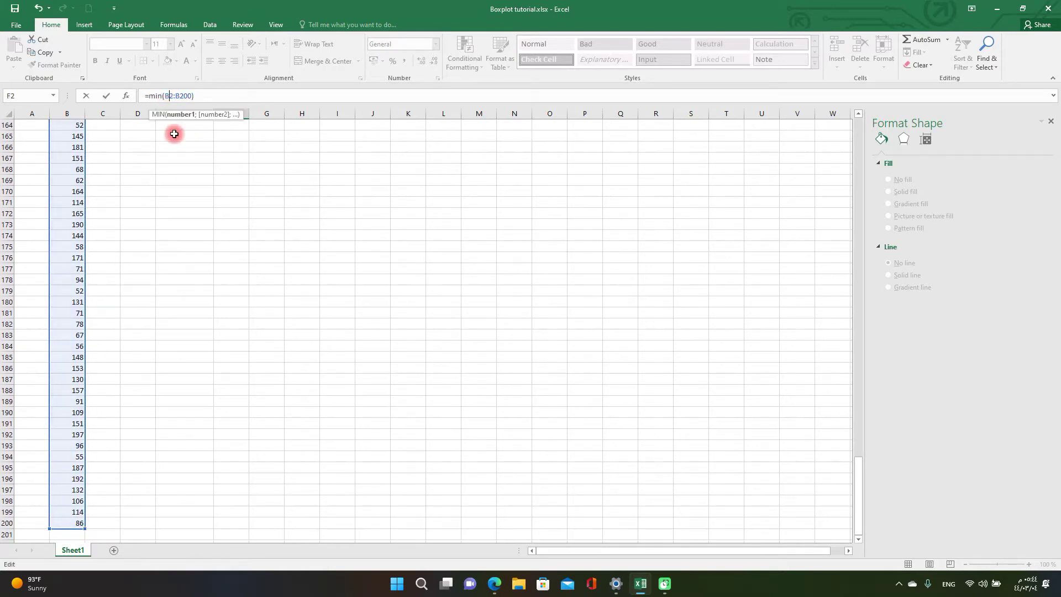
key(F4)
click(194, 95)
key(F4)
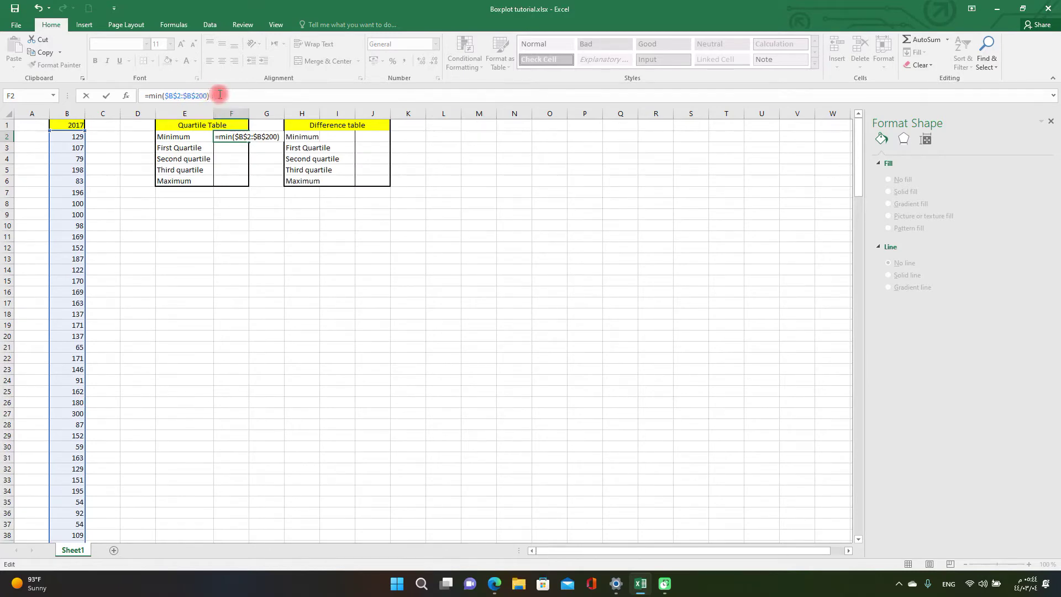
key(Return)
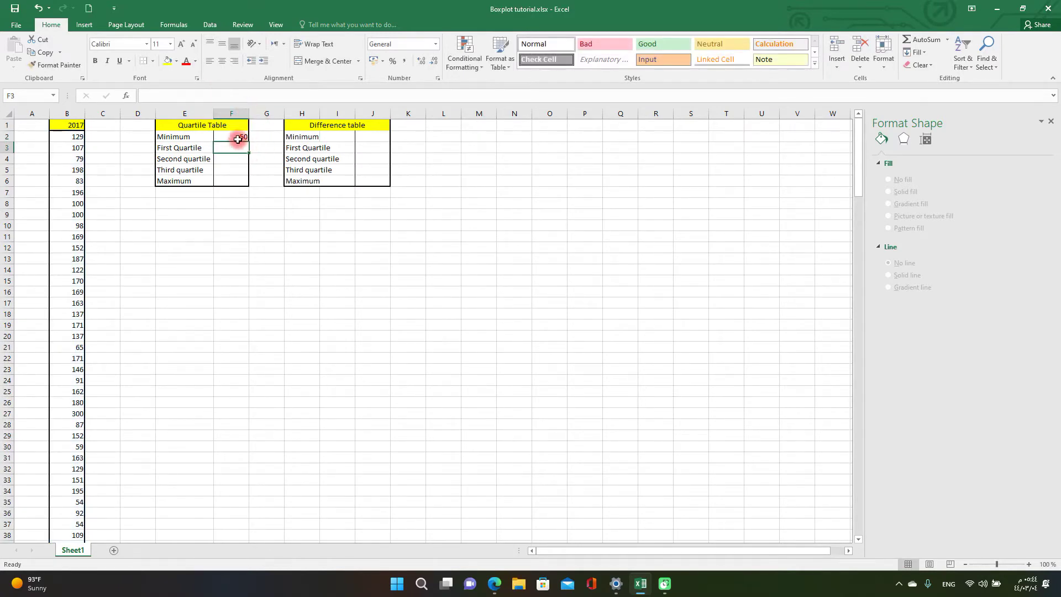
click(238, 137)
Copy the formula into F3 and change it to QUARTILE.INC for the first quartile
drag(248, 141, 247, 150)
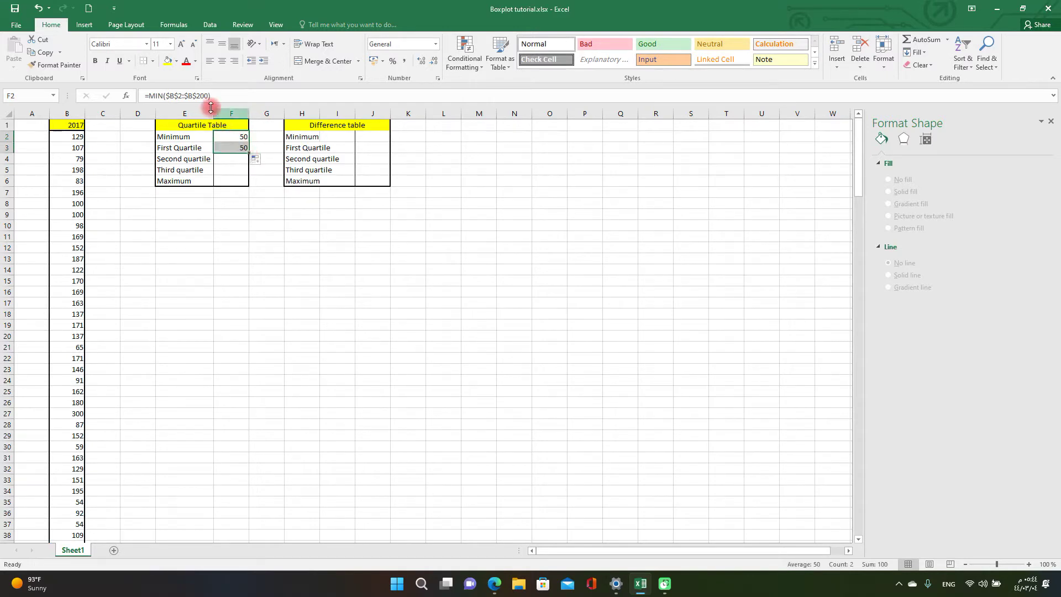
click(144, 96)
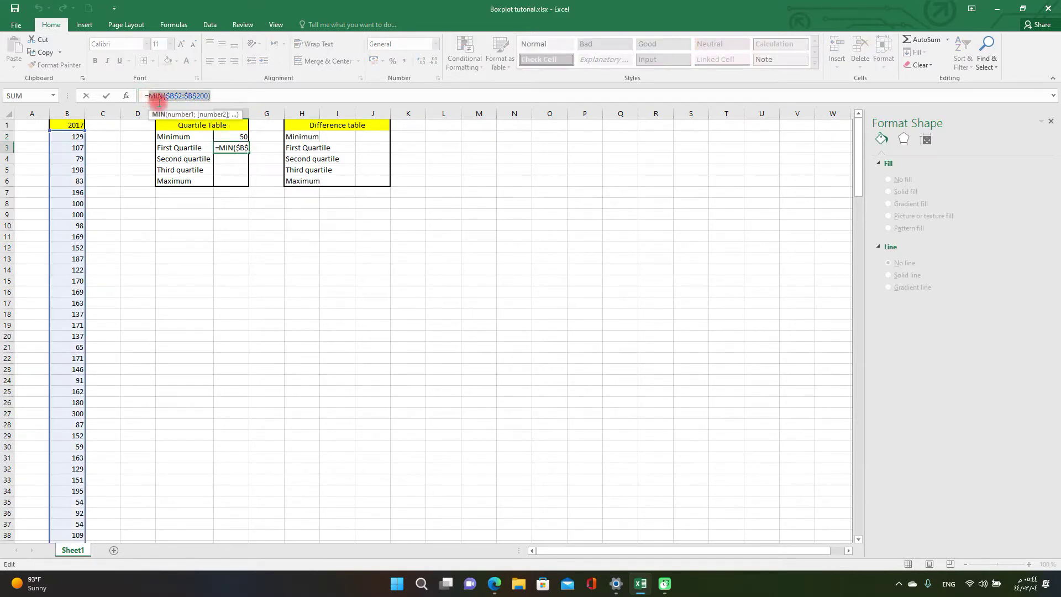
double_click(154, 96)
text(qu)
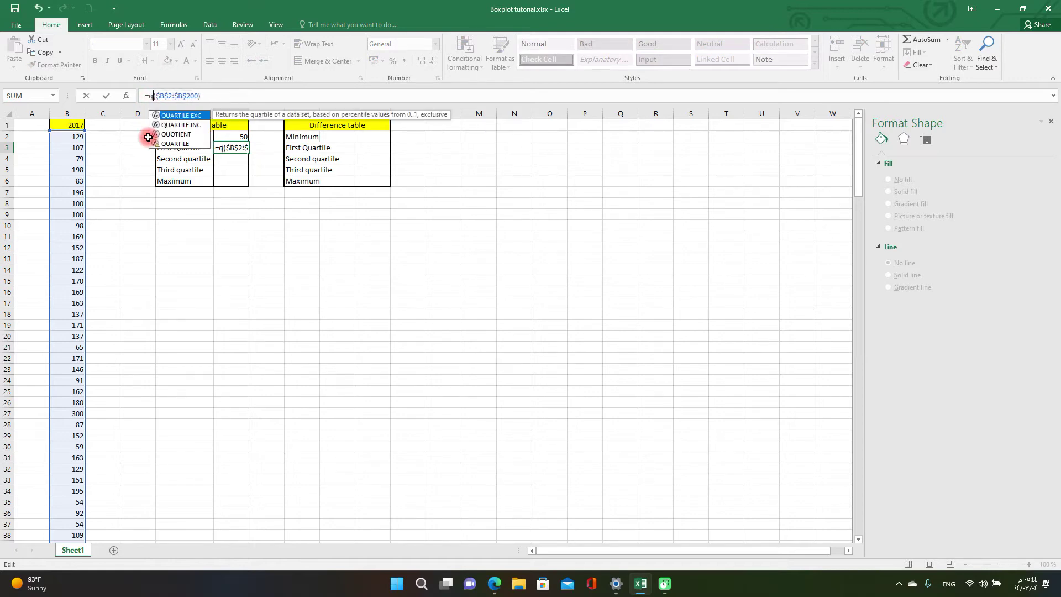
text(ar)
double_click(174, 126)
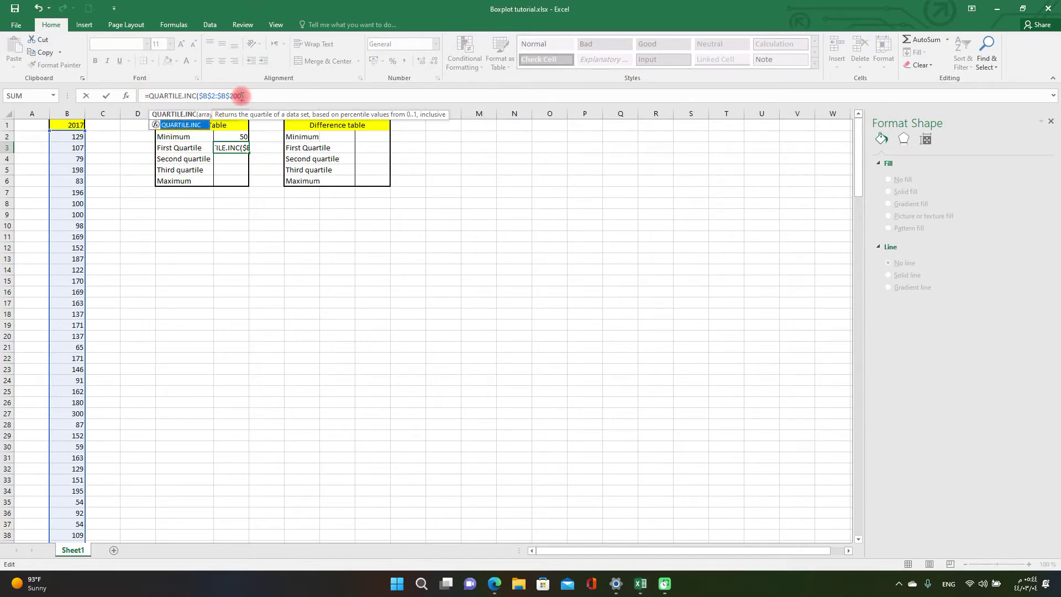
text(,1)
key(Return)
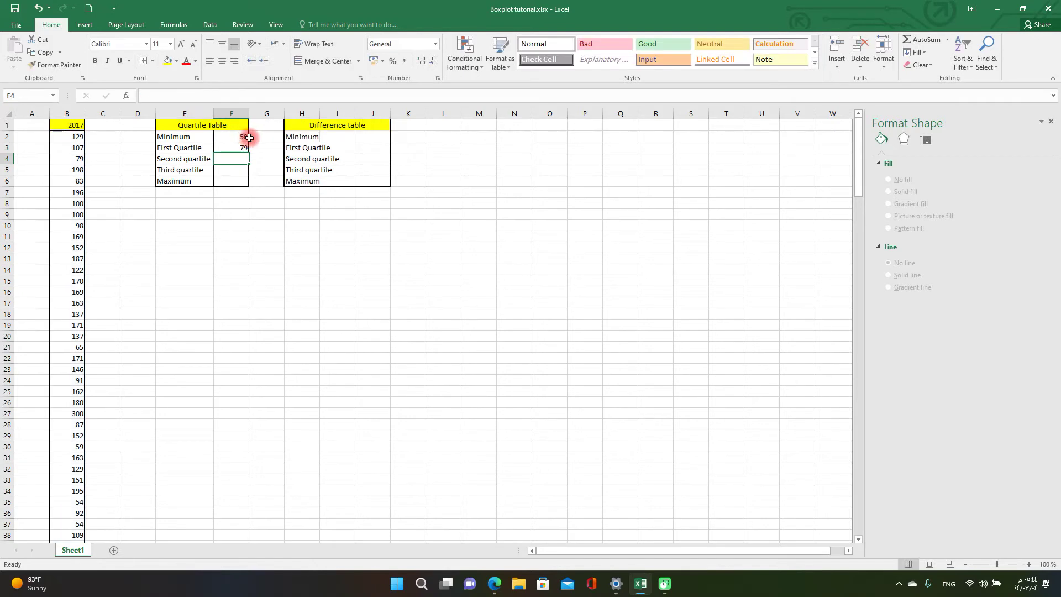
Fill the QUARTILE.INC formula into F4 and F5 with the next quartile numbers (128, 169)
click(242, 148)
drag(249, 153, 248, 162)
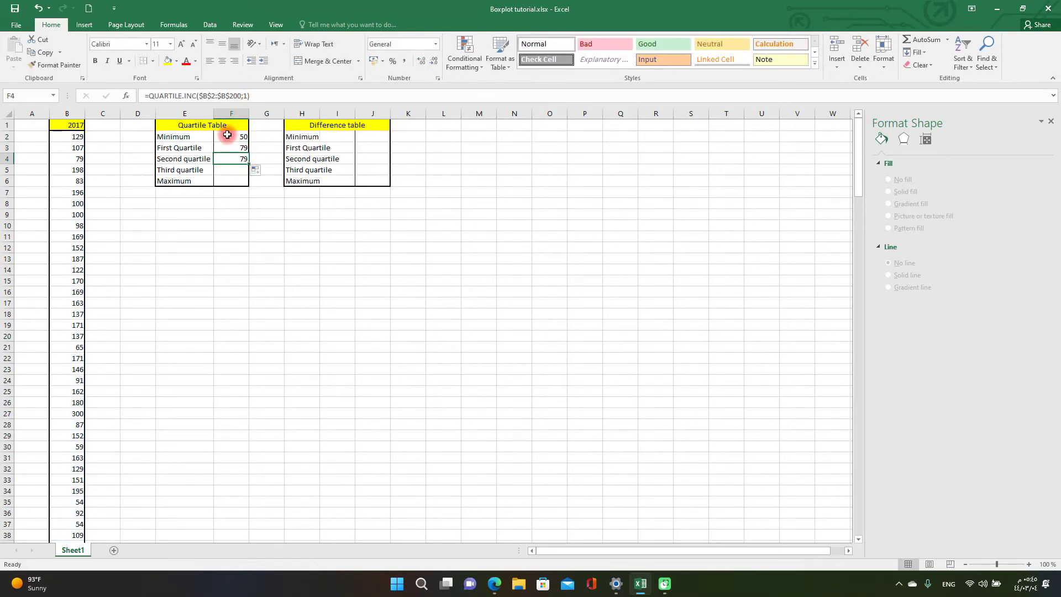
click(244, 96)
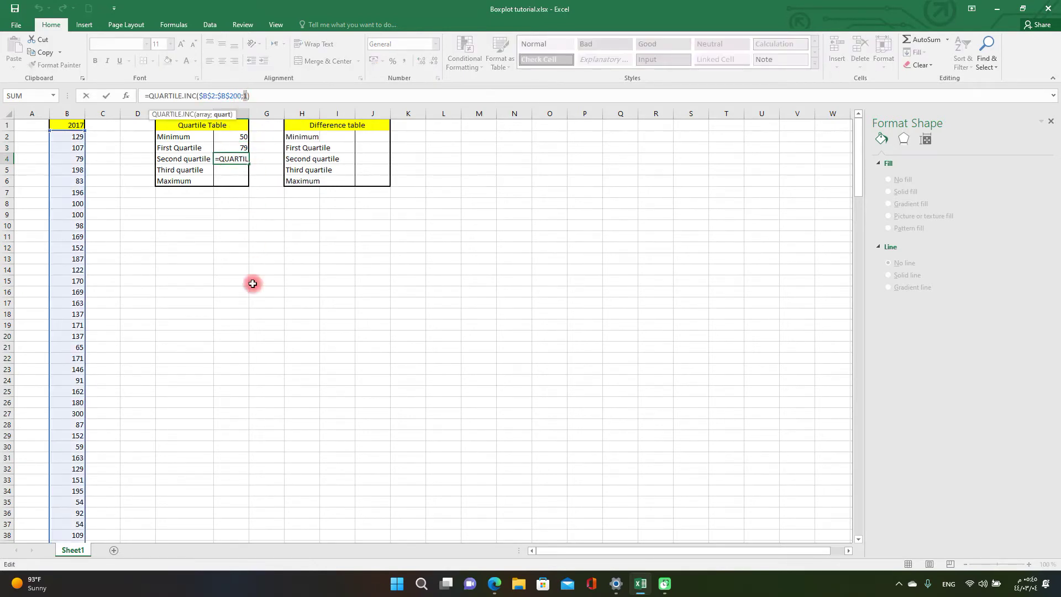
text(2)
key(Return)
click(240, 158)
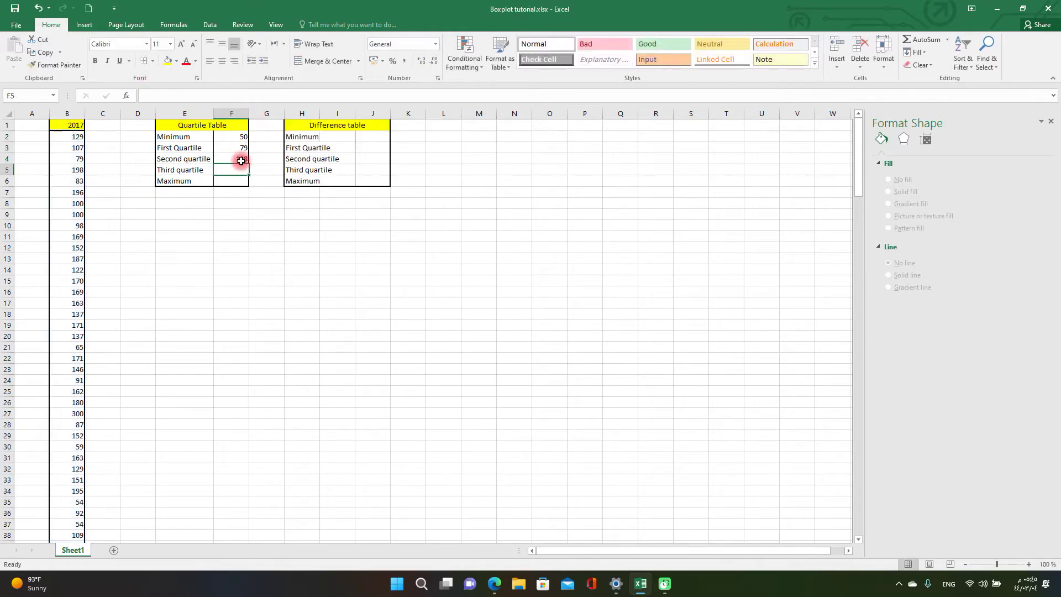
drag(248, 164, 248, 174)
click(226, 96)
key(BackSpace)
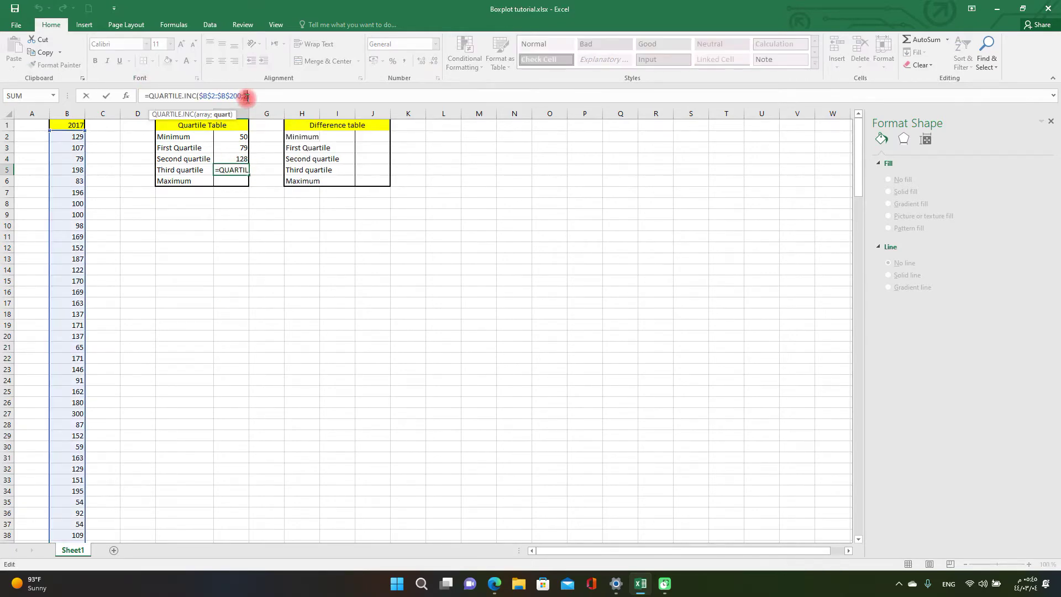
text(3)
key(Return)
Copy the formula into F6 and edit it to =MAX($B$2:$B$200), giving 300
click(234, 170)
drag(247, 175, 245, 180)
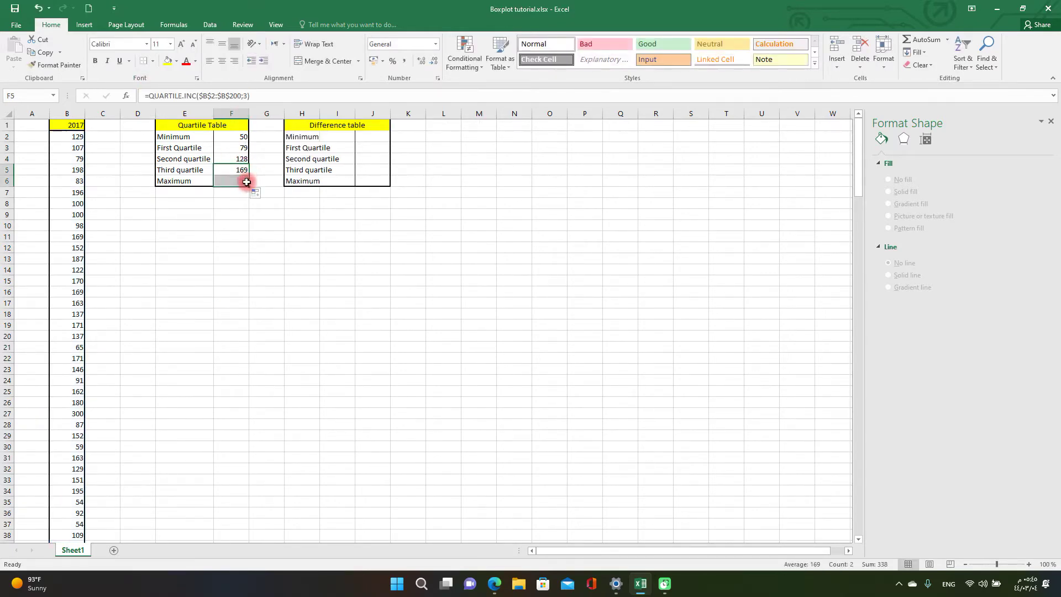
click(240, 180)
click(199, 96)
text(MAX)
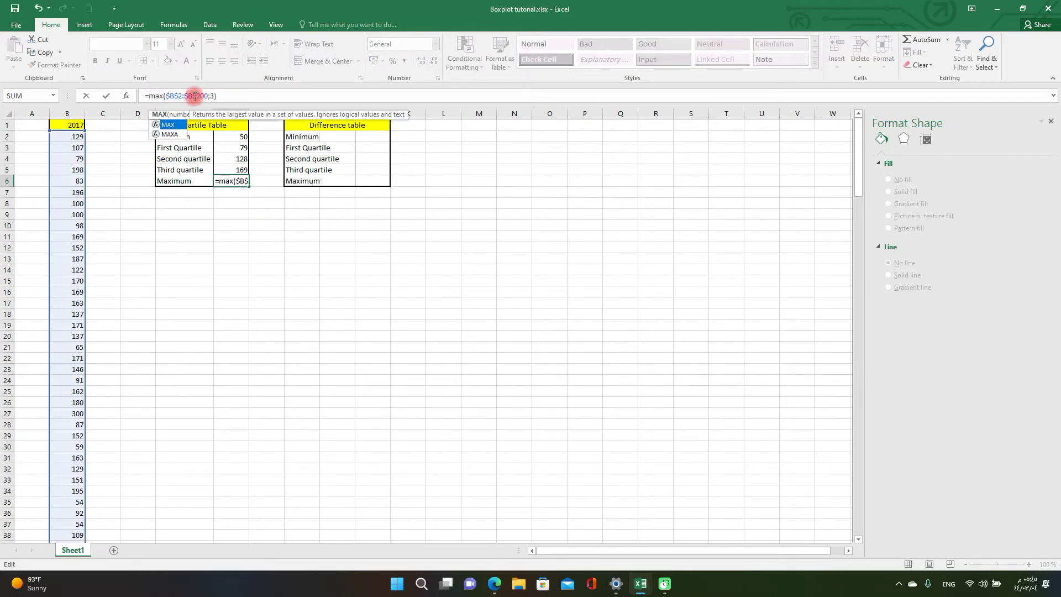
click(166, 124)
click(215, 97)
key(BackSpace)
key(BackSpace)
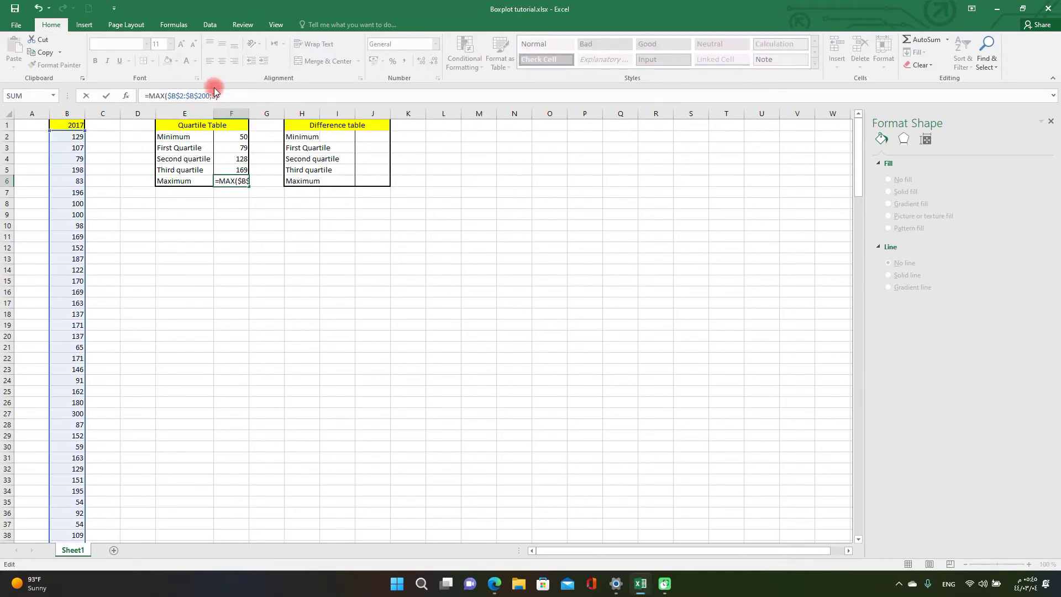
key(Return)
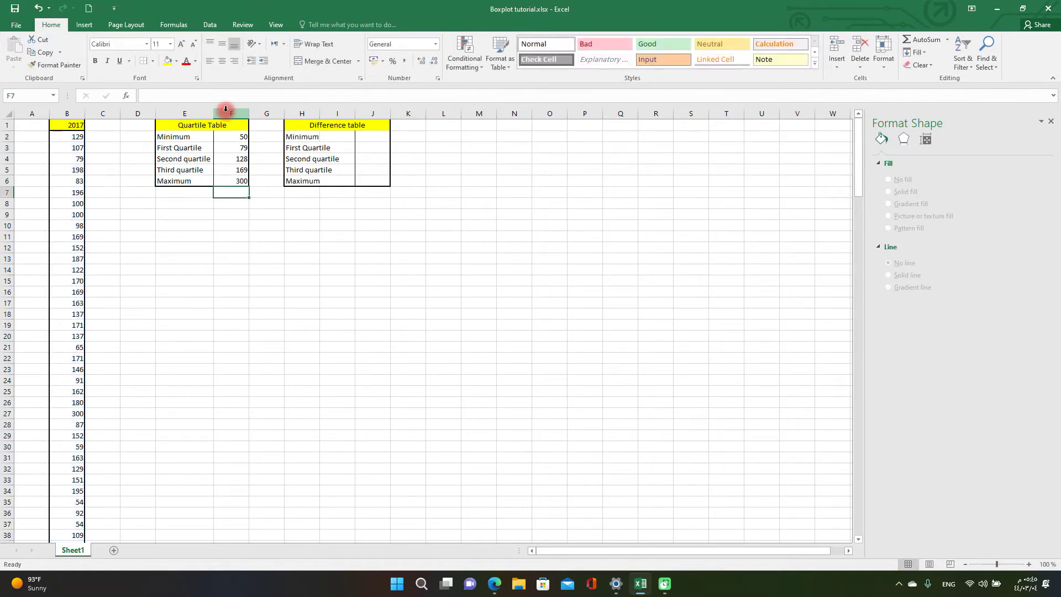
click(361, 137)
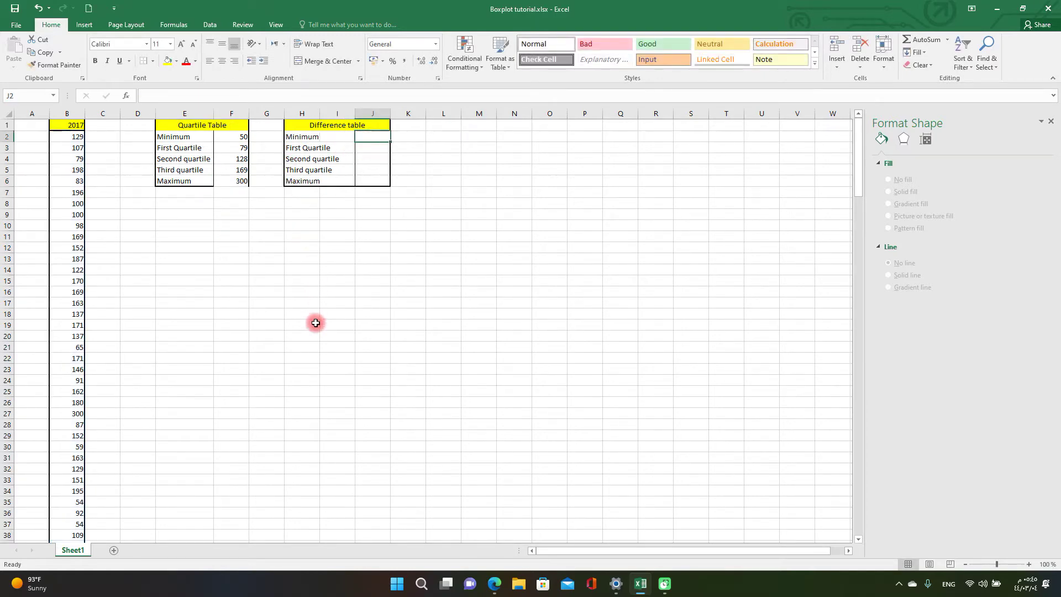
text(=)
Enter =F2 in J2 and =F3-F2 in J3, filling down to J6 (50, 29, 49, 41, 131)
click(235, 137)
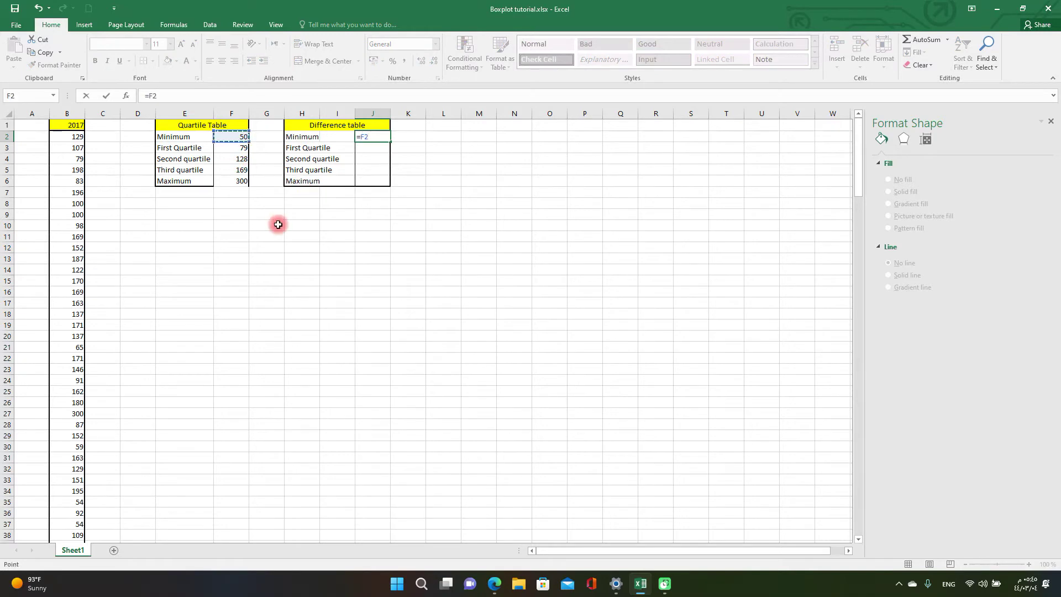
key(Return)
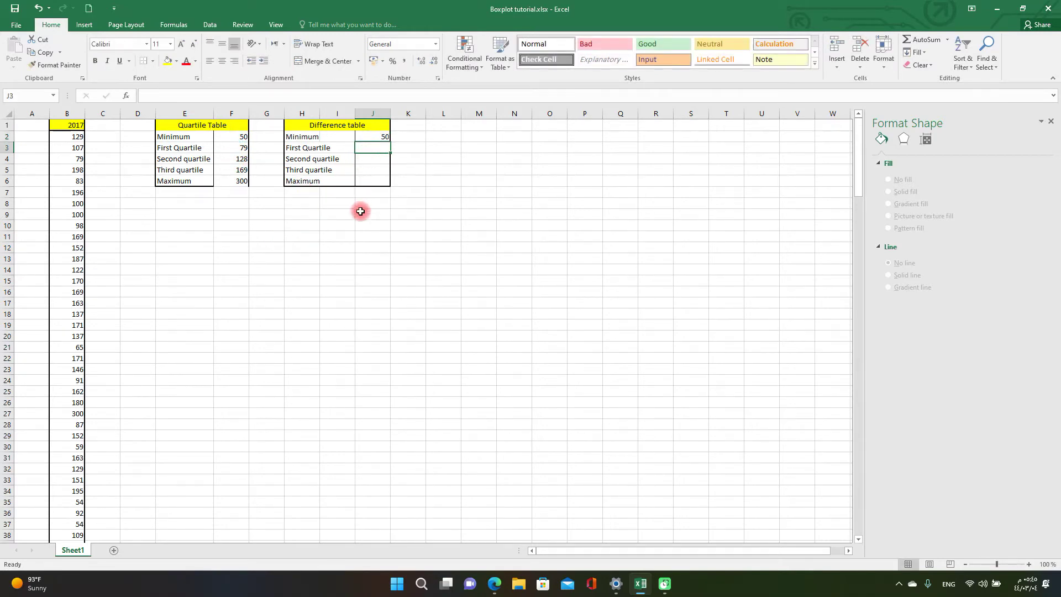
text(=)
click(241, 147)
click(236, 137)
key(Return)
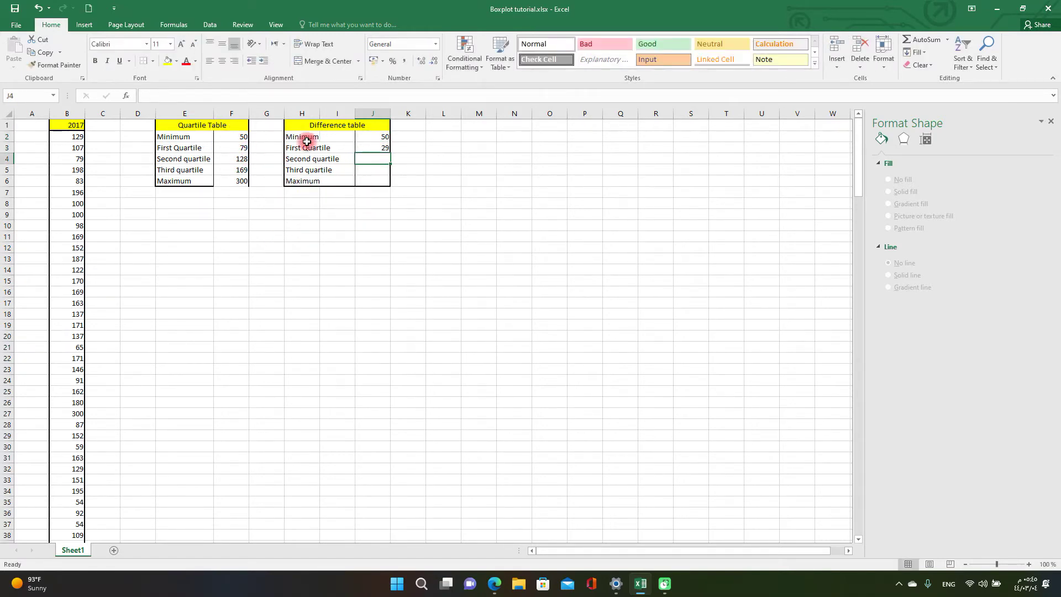
click(366, 148)
drag(390, 153, 388, 184)
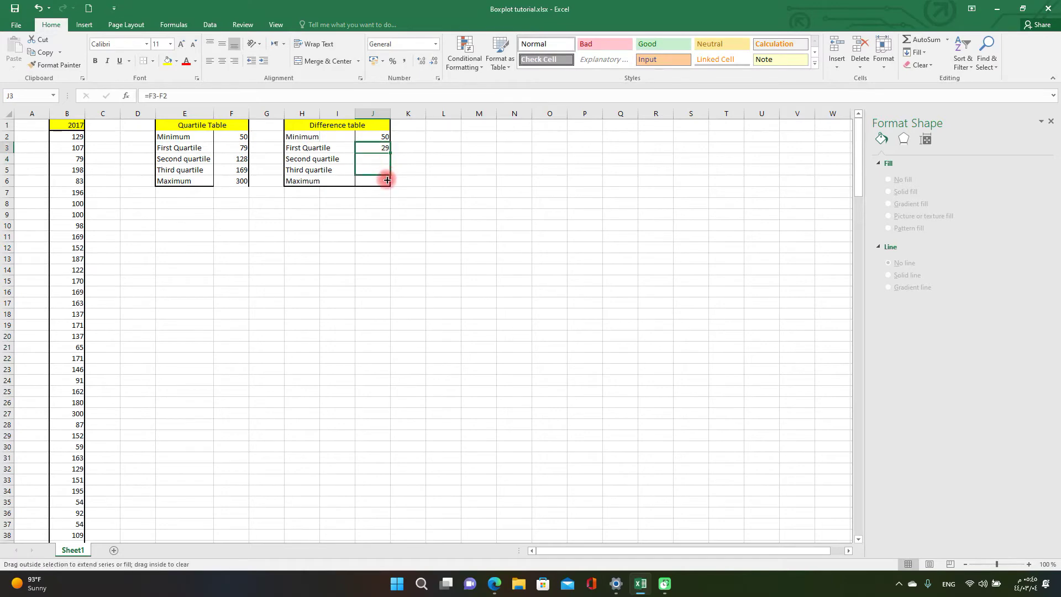
click(357, 223)
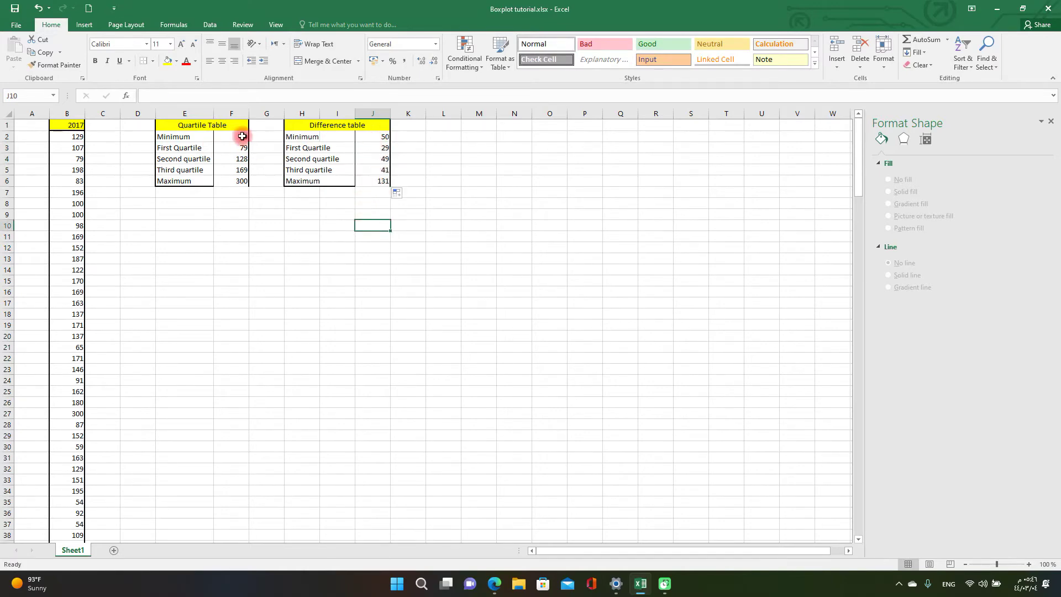
click(393, 292)
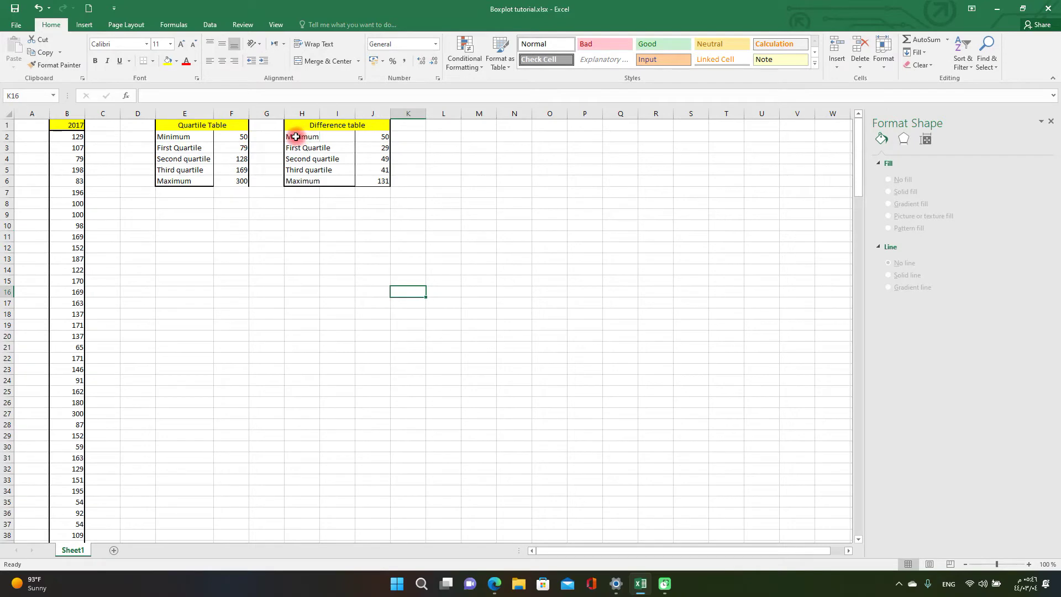
drag(295, 137, 383, 180)
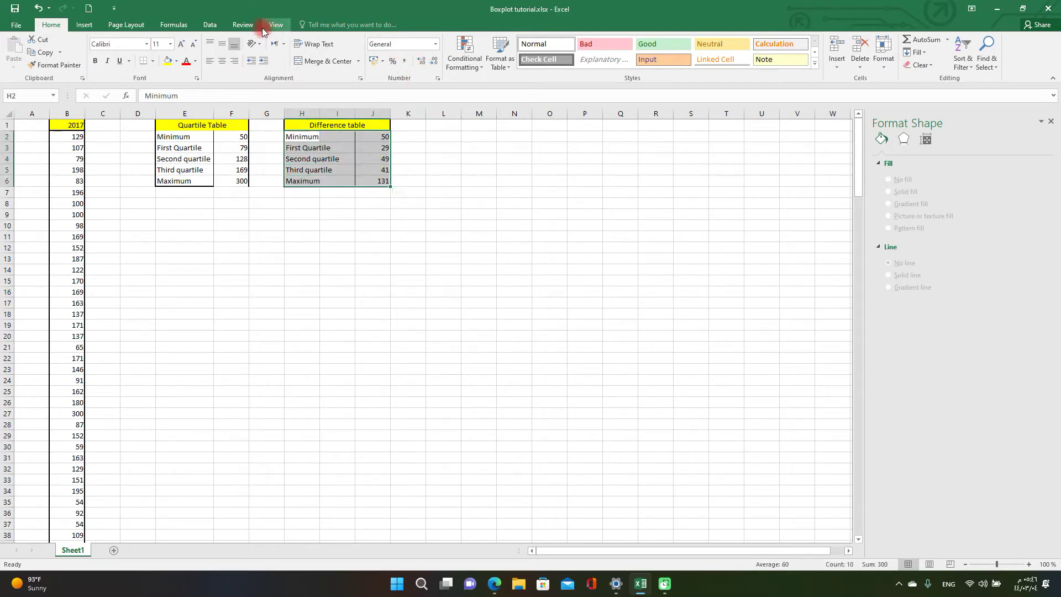
Insert a stacked column chart from the Difference table H2:J6
click(84, 25)
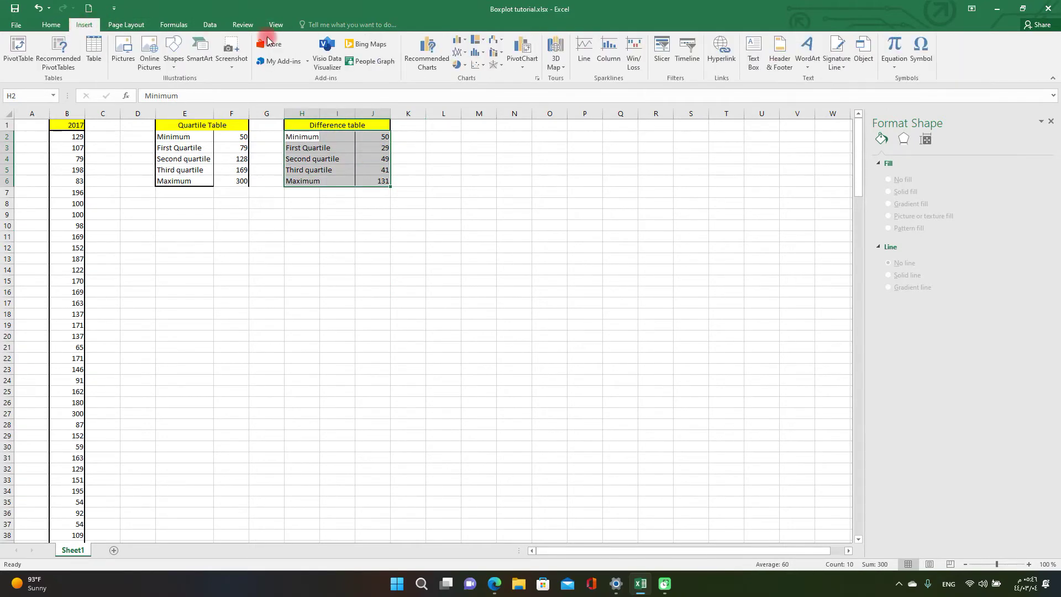
click(460, 40)
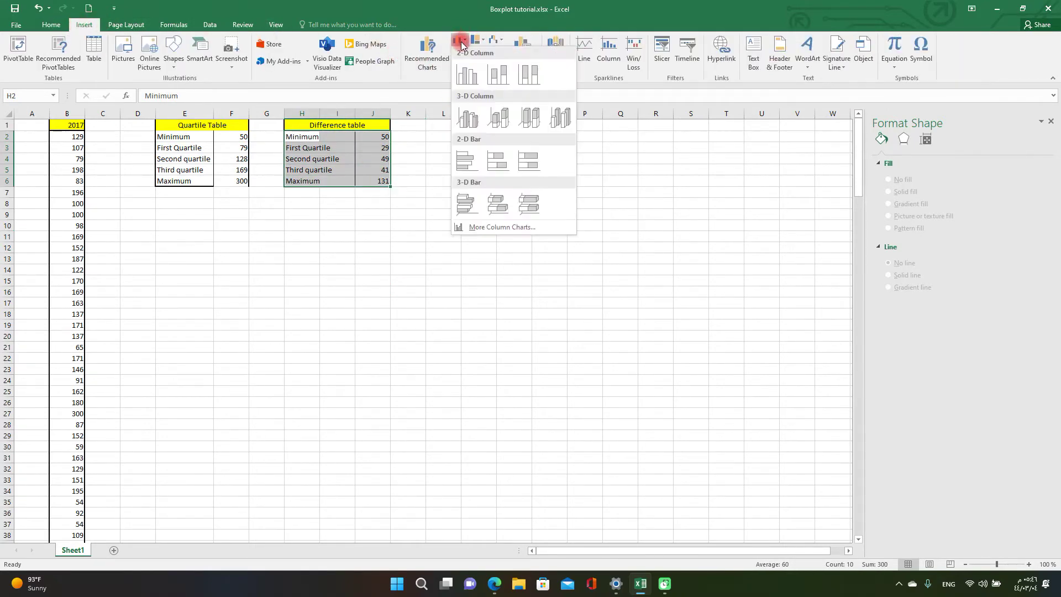
click(498, 77)
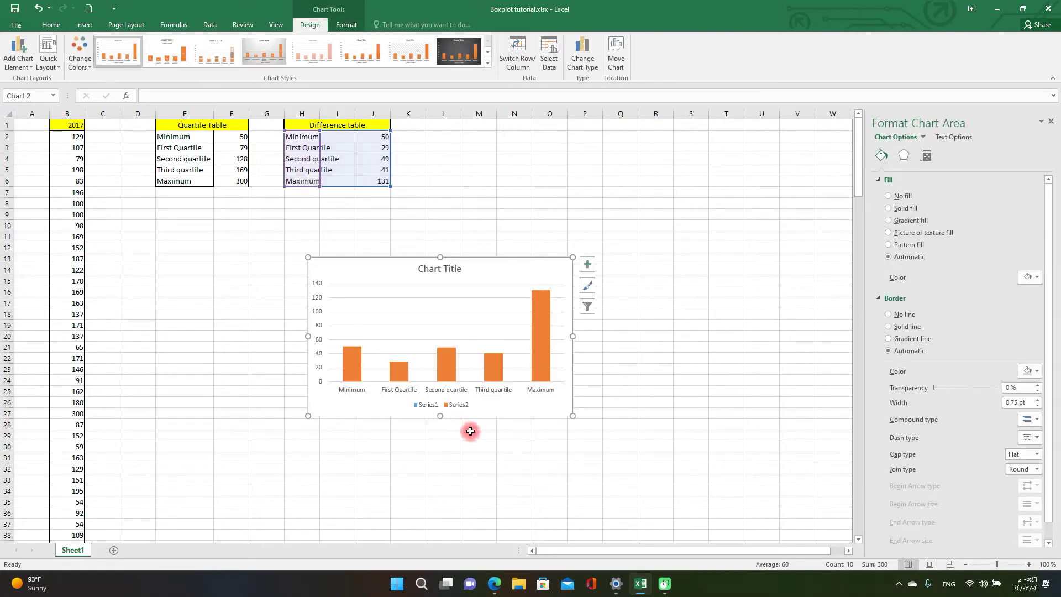
Switch the chart's rows and columns so all differences stack in one column
right_click(389, 310)
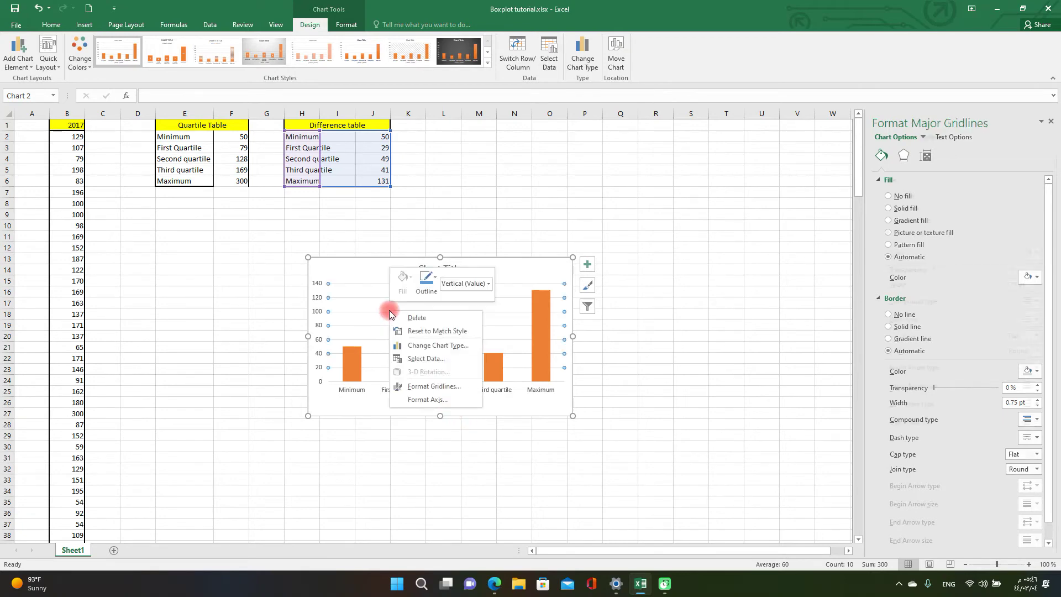
click(419, 357)
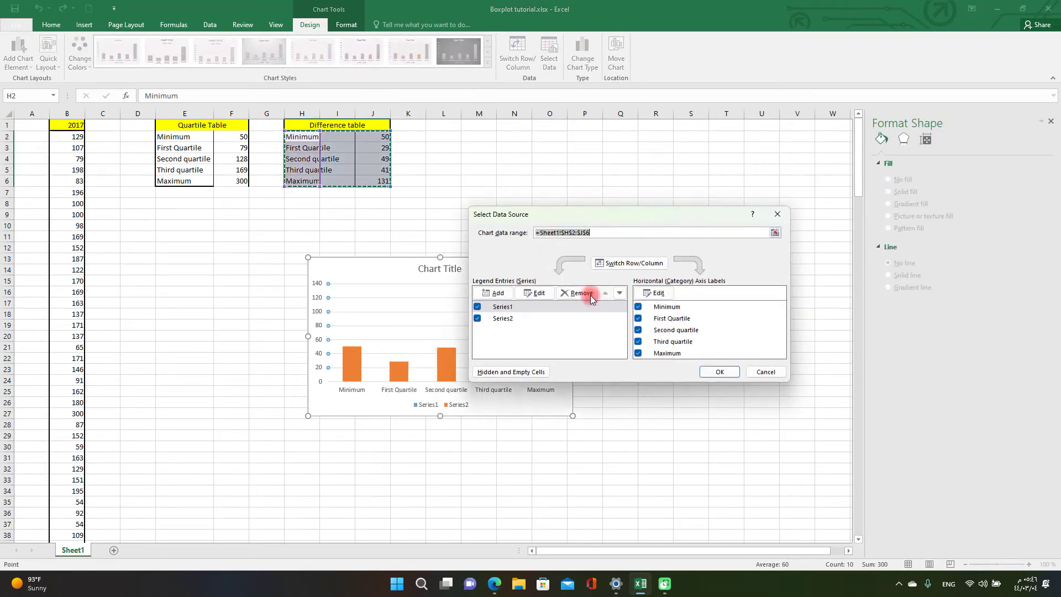
click(637, 262)
click(714, 372)
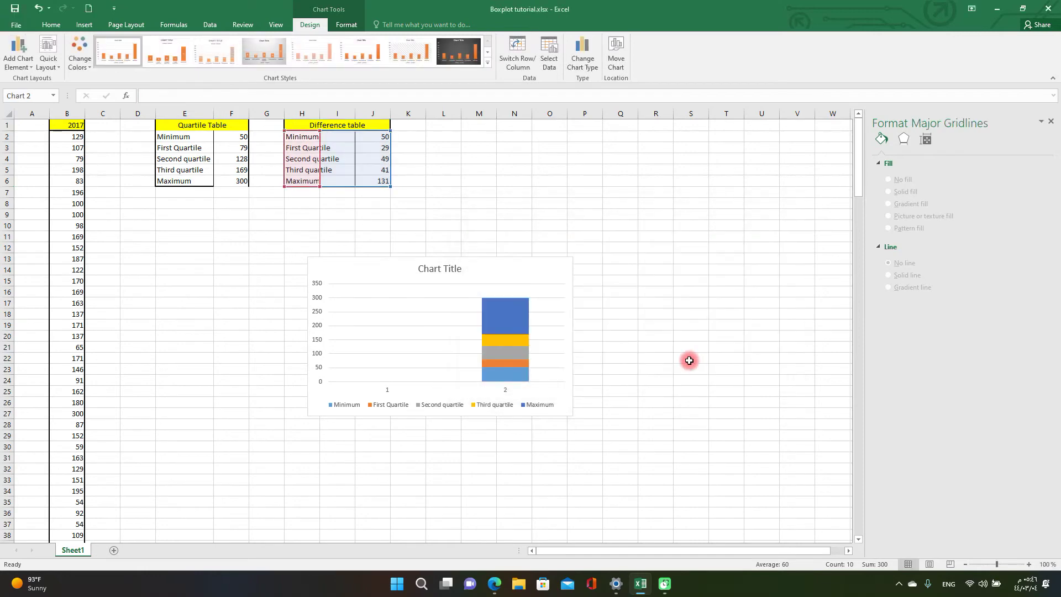
click(498, 380)
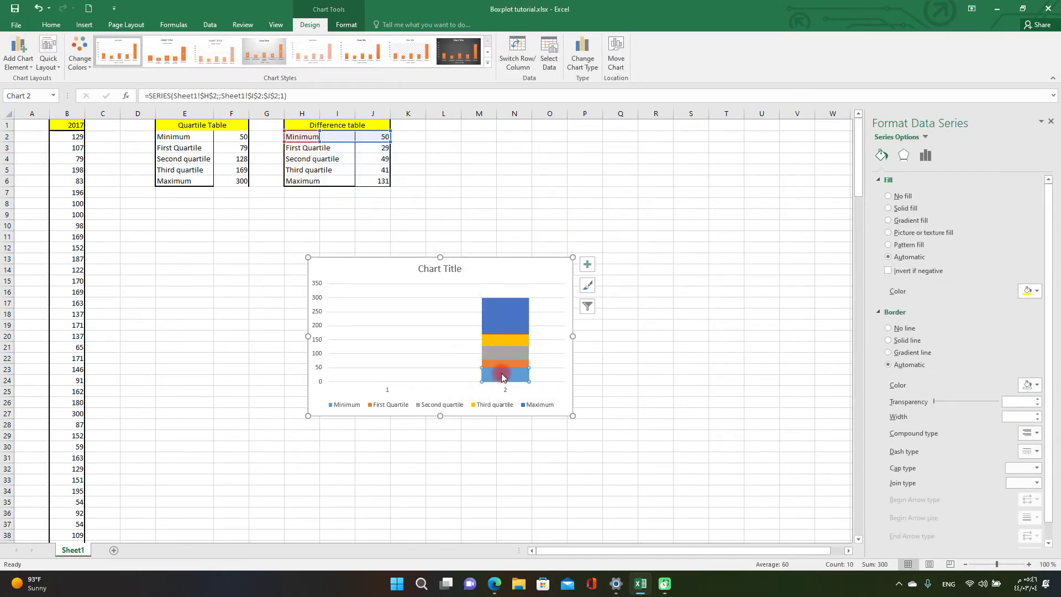
Set No fill on both the Minimum and Maximum series of the stacked column
click(902, 196)
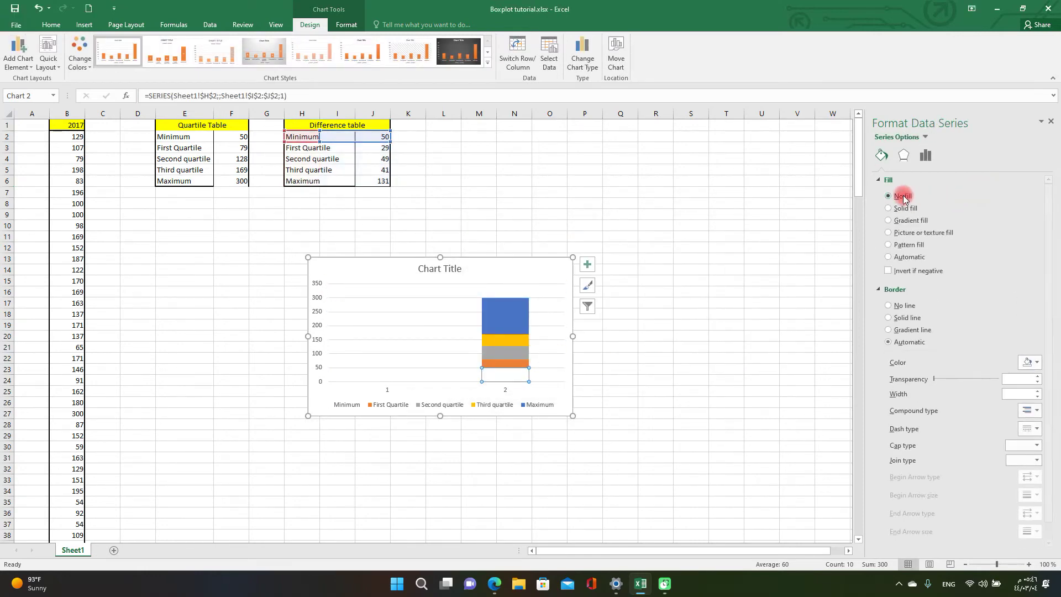
click(511, 326)
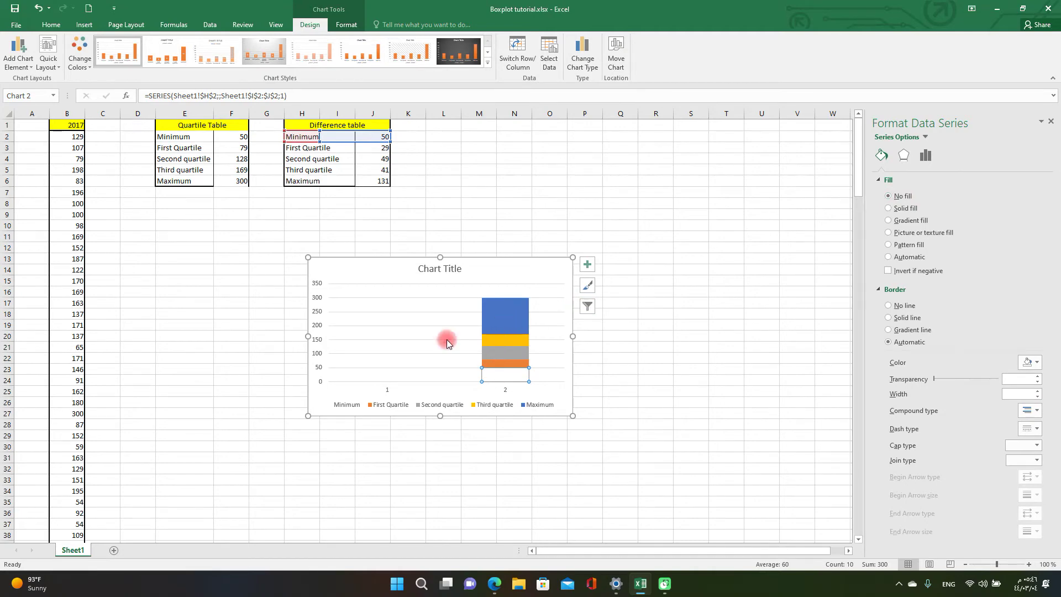
click(735, 271)
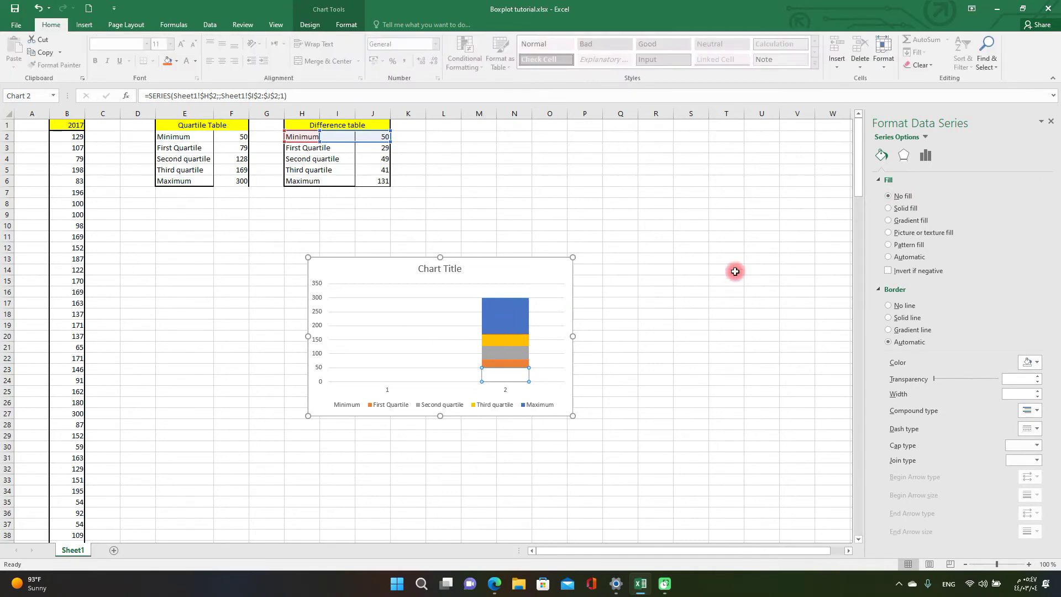
click(497, 317)
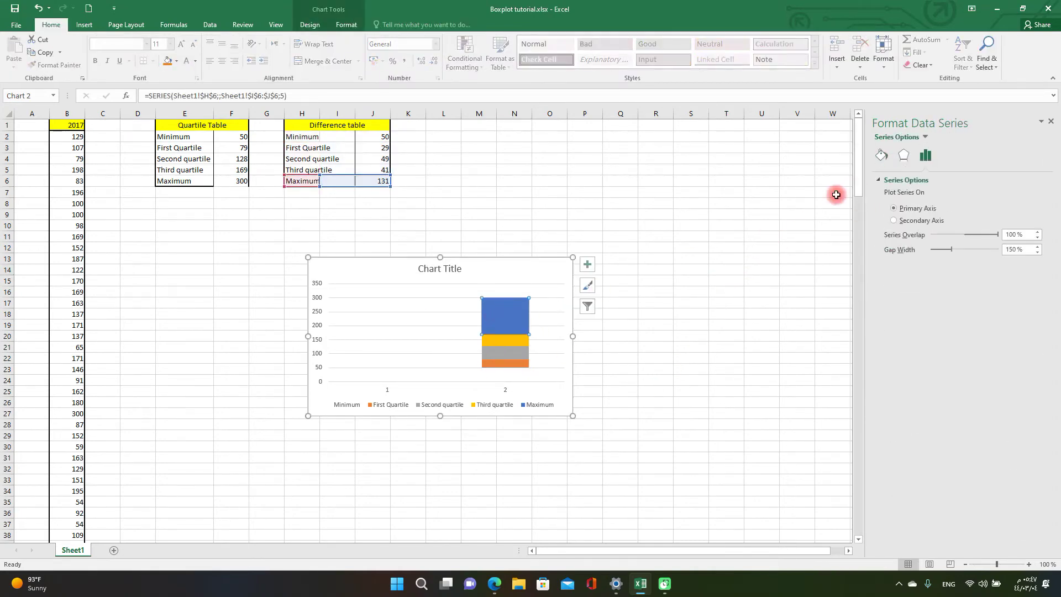
click(881, 156)
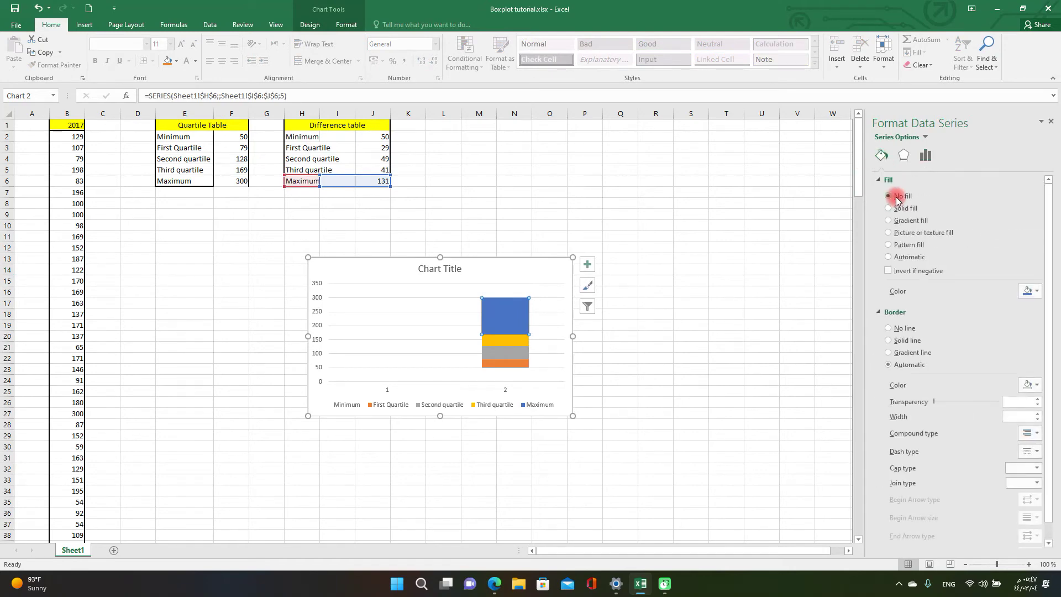
click(892, 197)
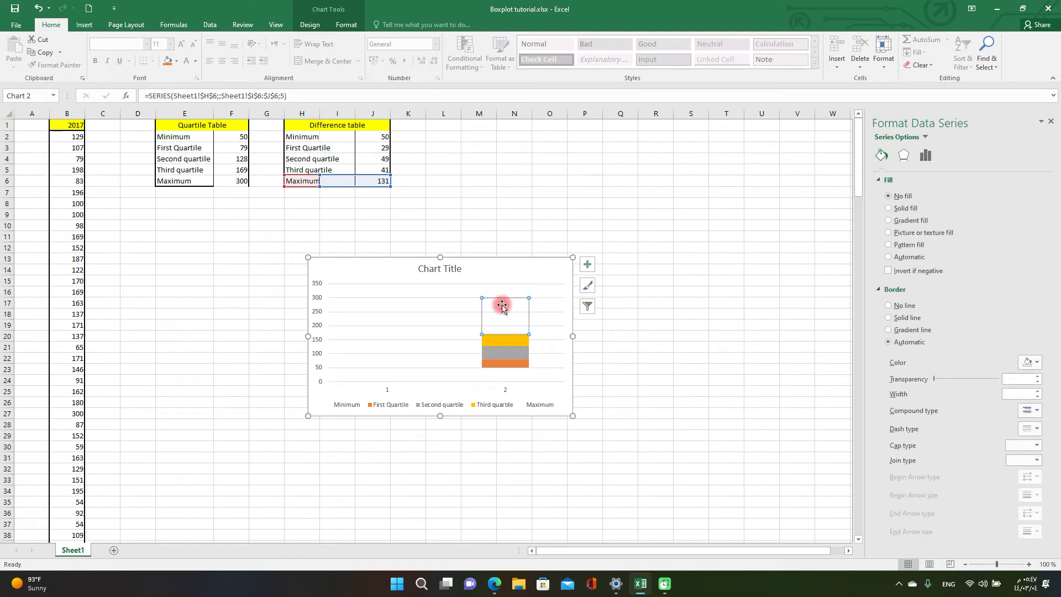
click(309, 25)
Add Minus, No Cap, 100% percentage error bars to the hidden Maximum series
click(19, 49)
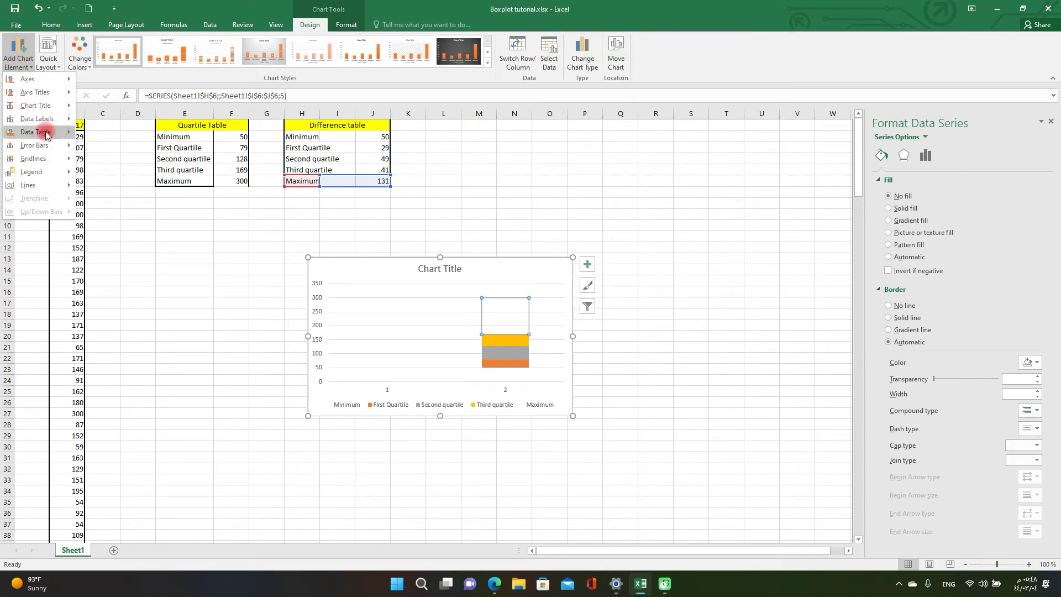
click(114, 197)
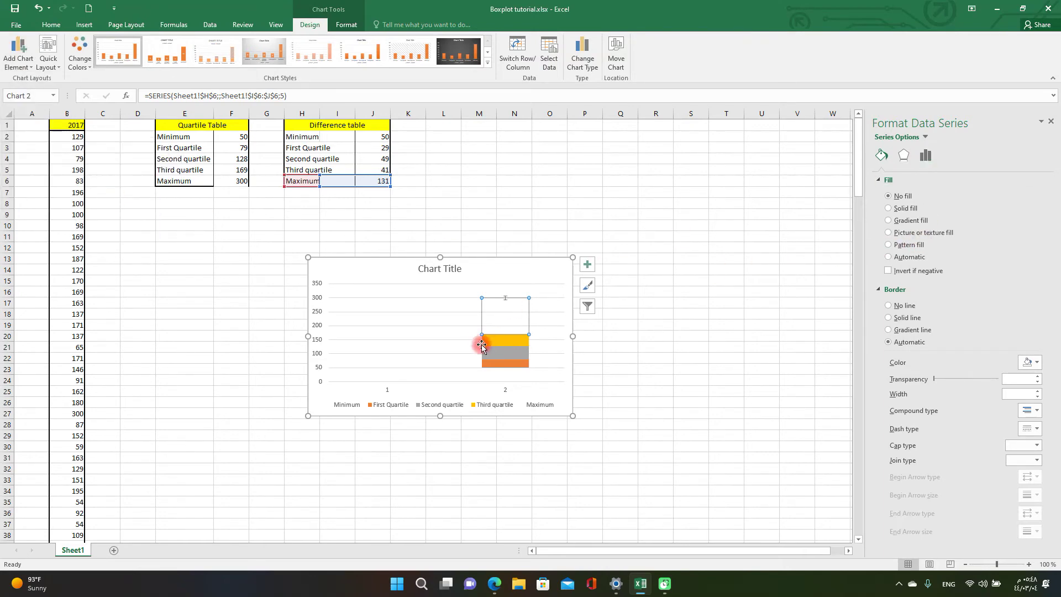
click(505, 297)
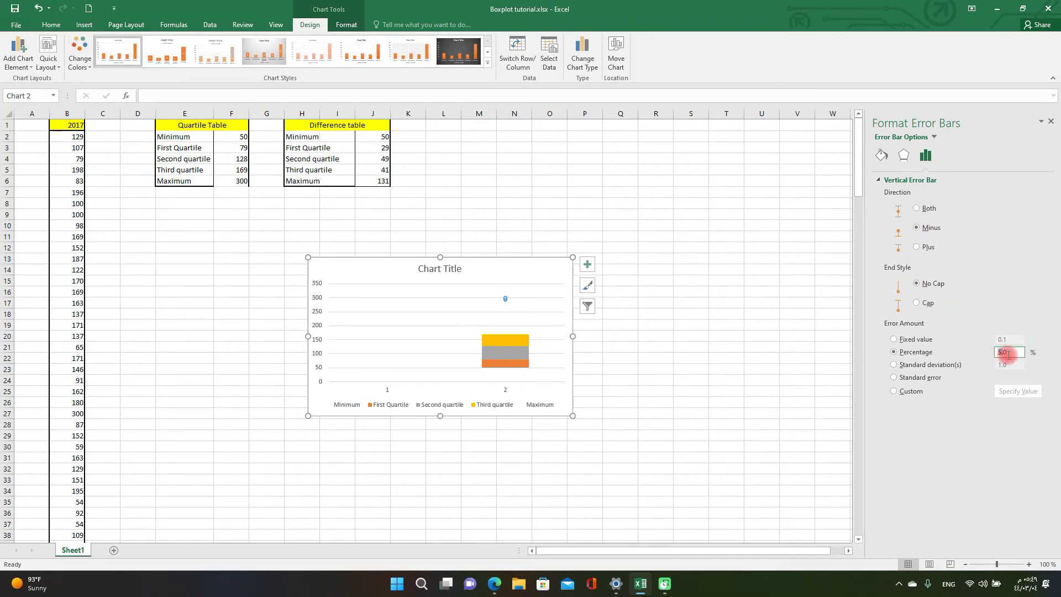
drag(1008, 352, 981, 357)
text(1)
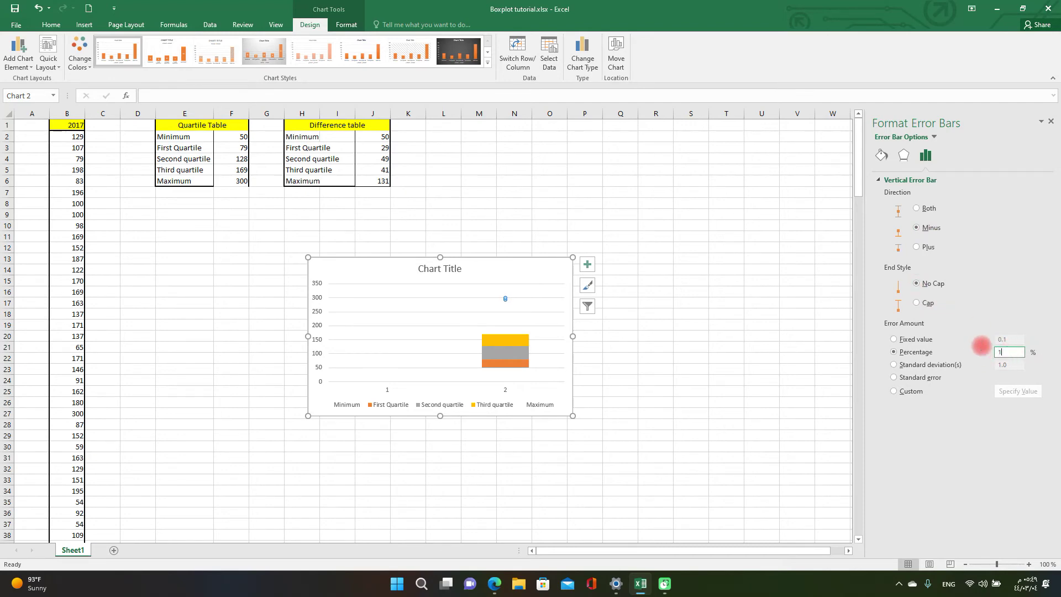
text(00)
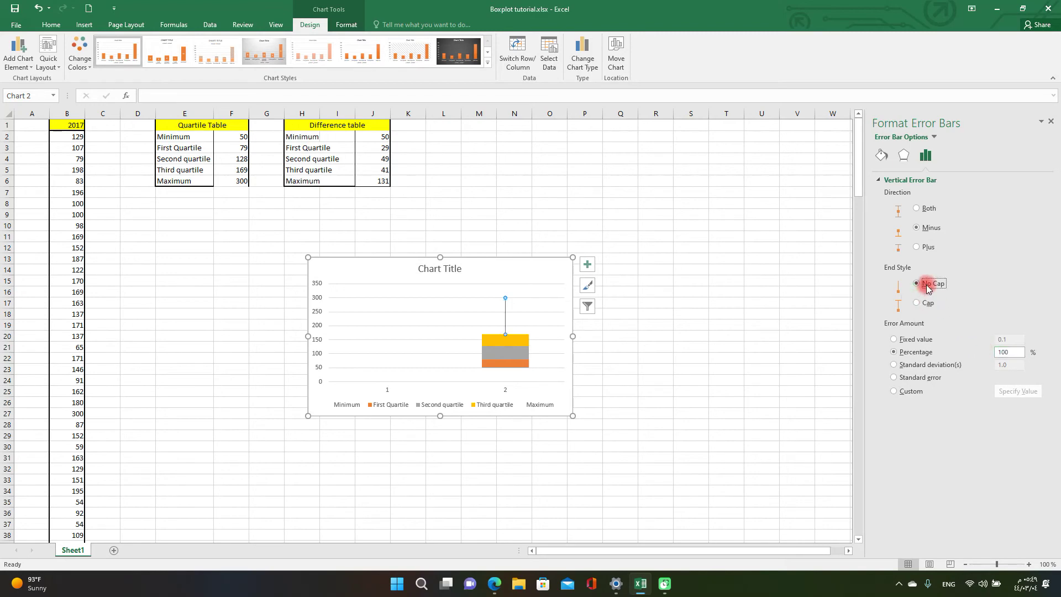
click(620, 403)
Give the First Quartile series No fill and a Minus, No Cap, 100% error bar
click(527, 362)
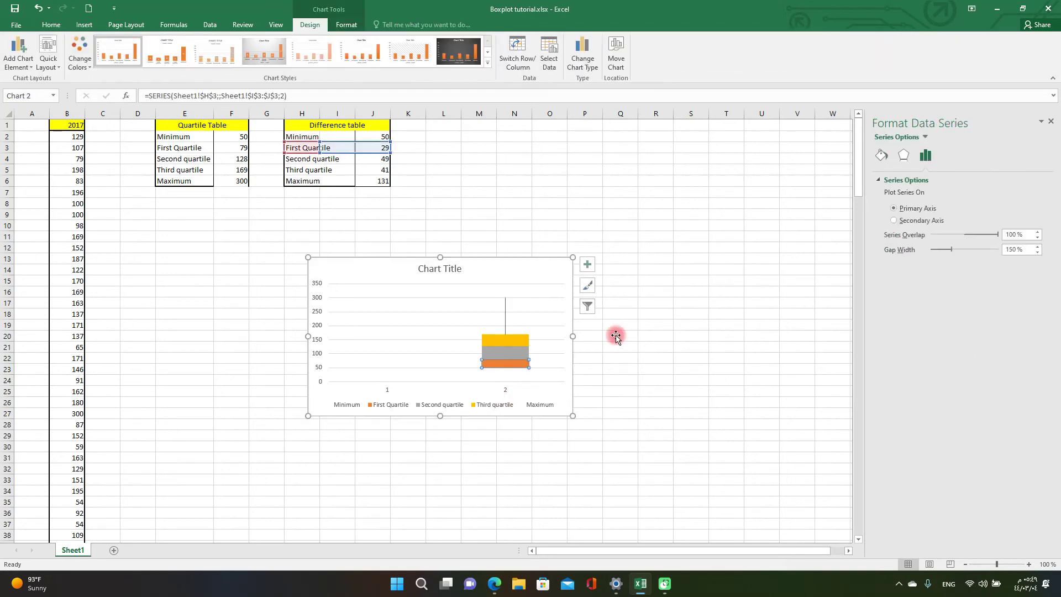
click(896, 204)
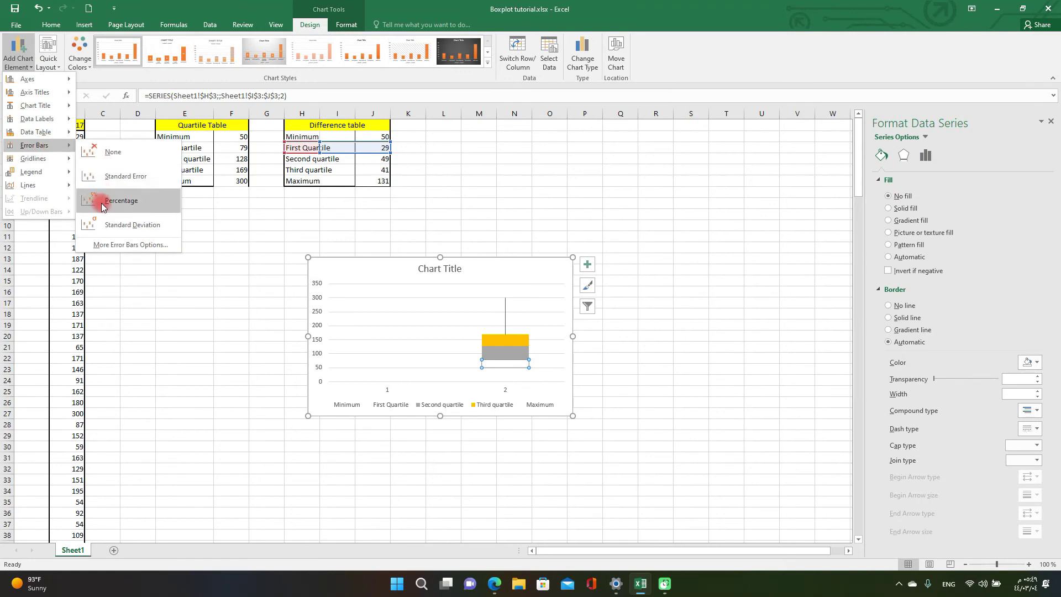
click(505, 359)
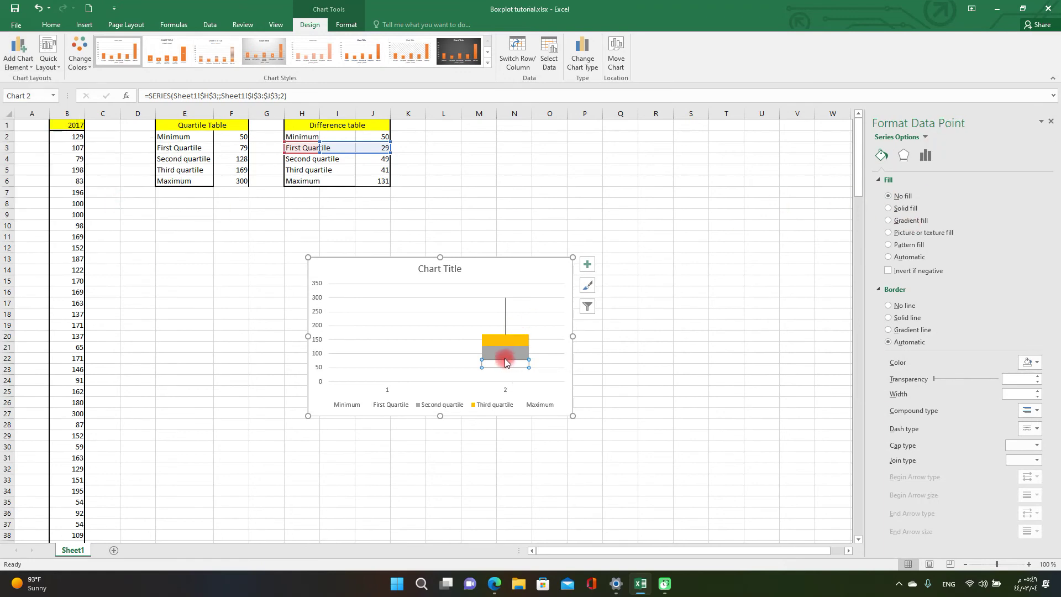
click(923, 157)
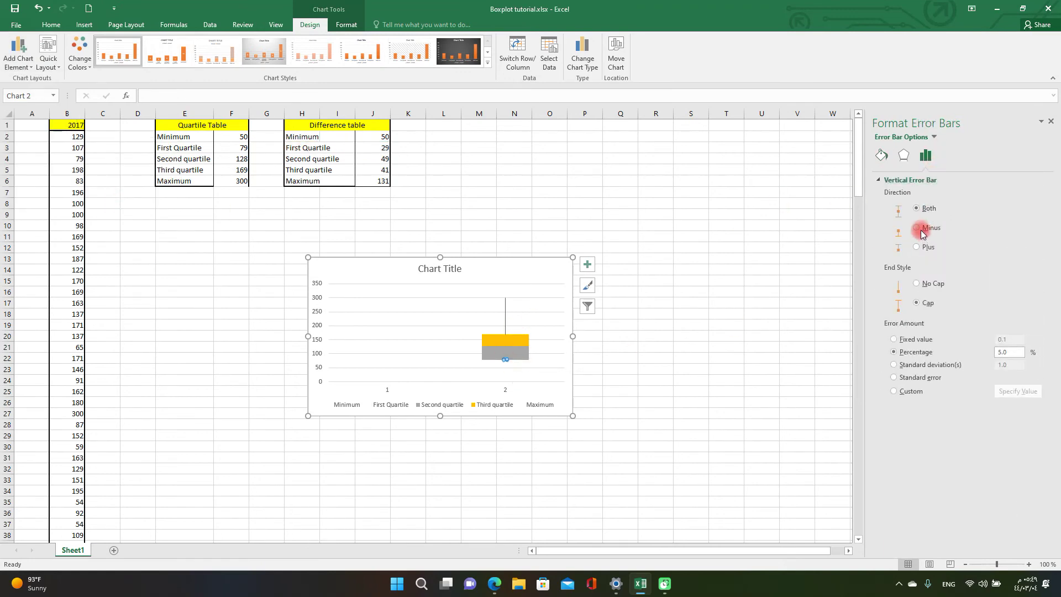
click(922, 230)
click(918, 283)
double_click(1005, 352)
click(705, 319)
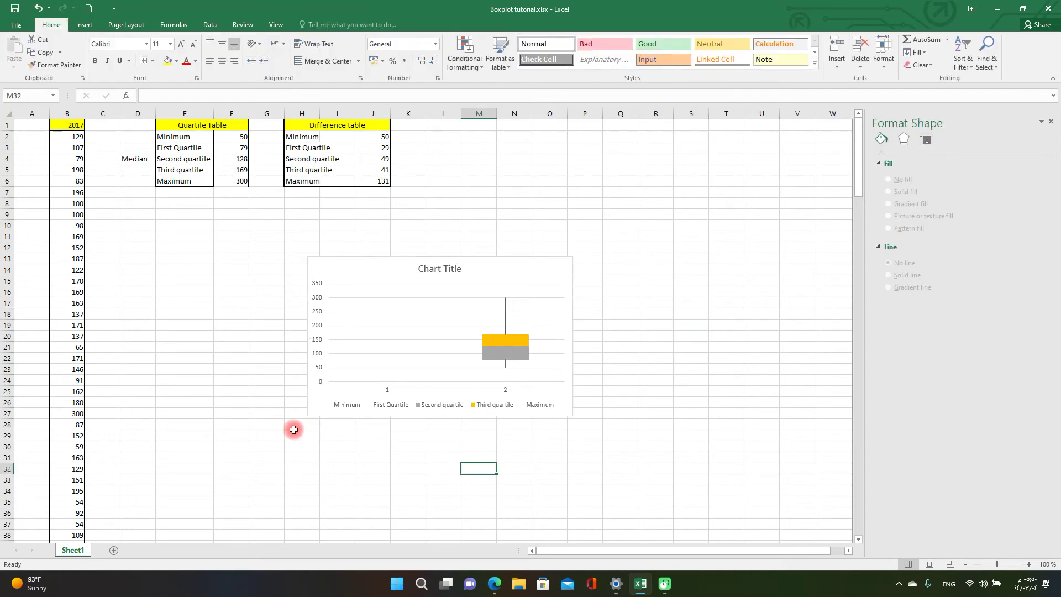
Fill the Third quartile box light orange with a solid black outline
click(511, 337)
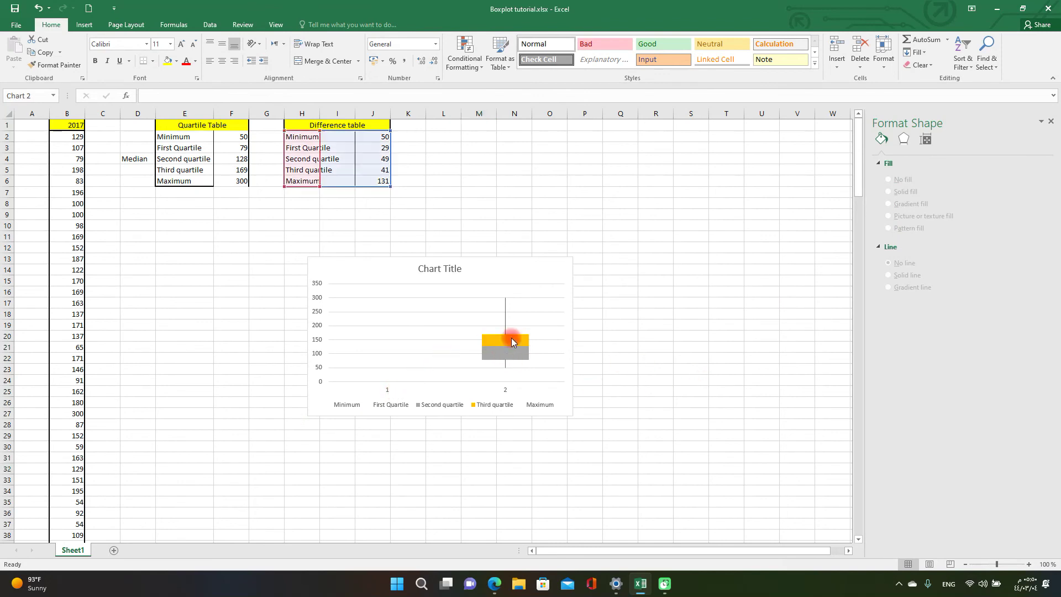
click(883, 155)
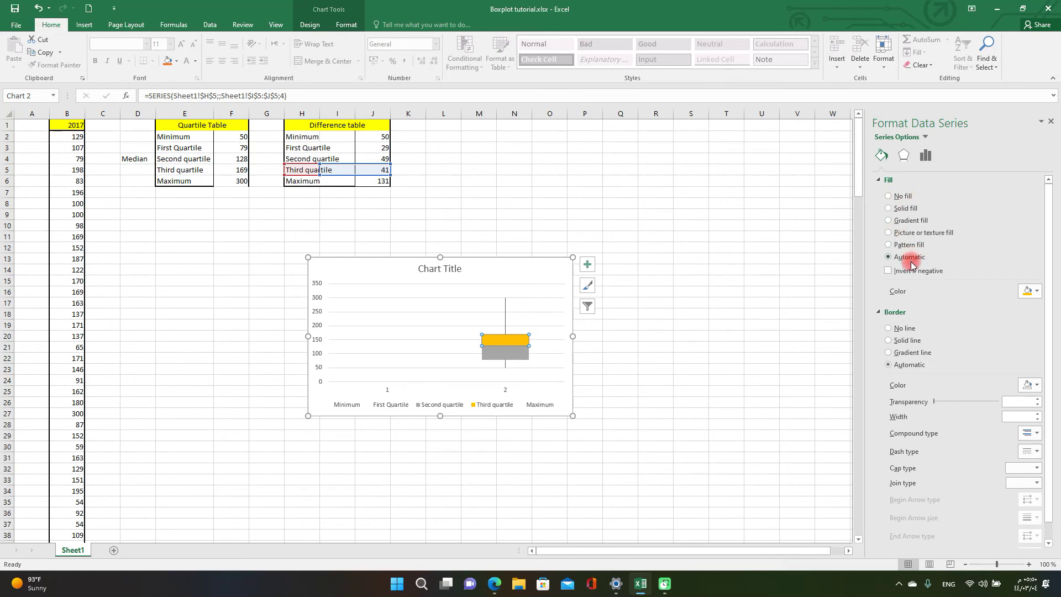
click(891, 208)
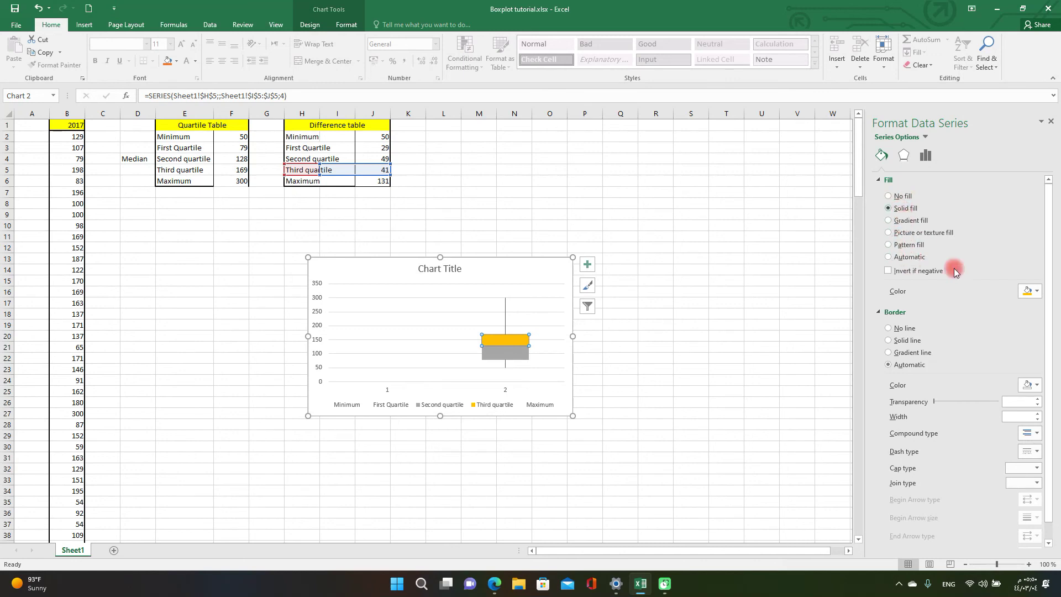
click(1028, 291)
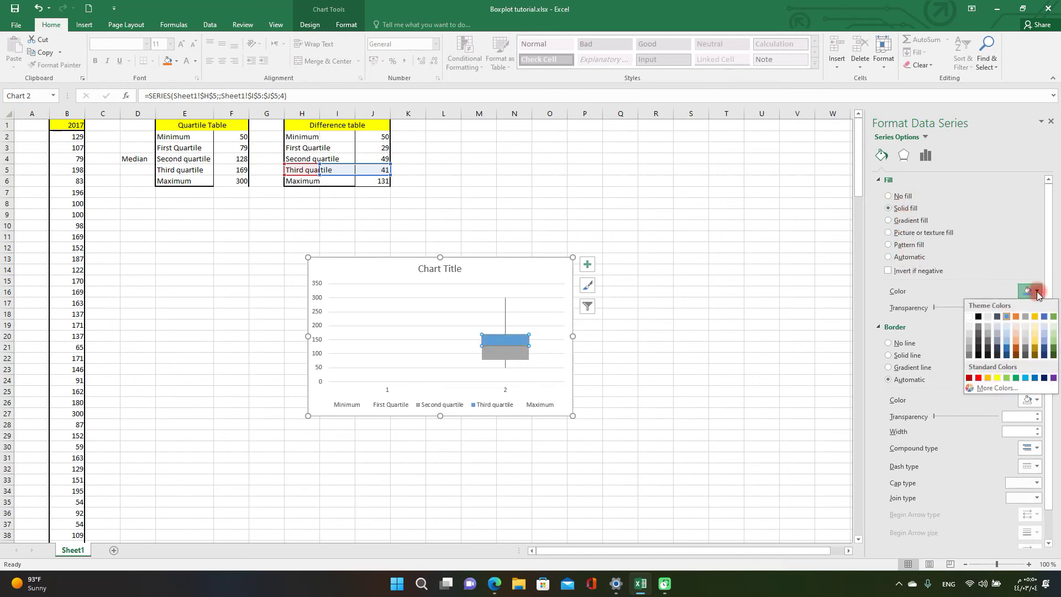
click(1018, 345)
scroll(961, 315, down, 1)
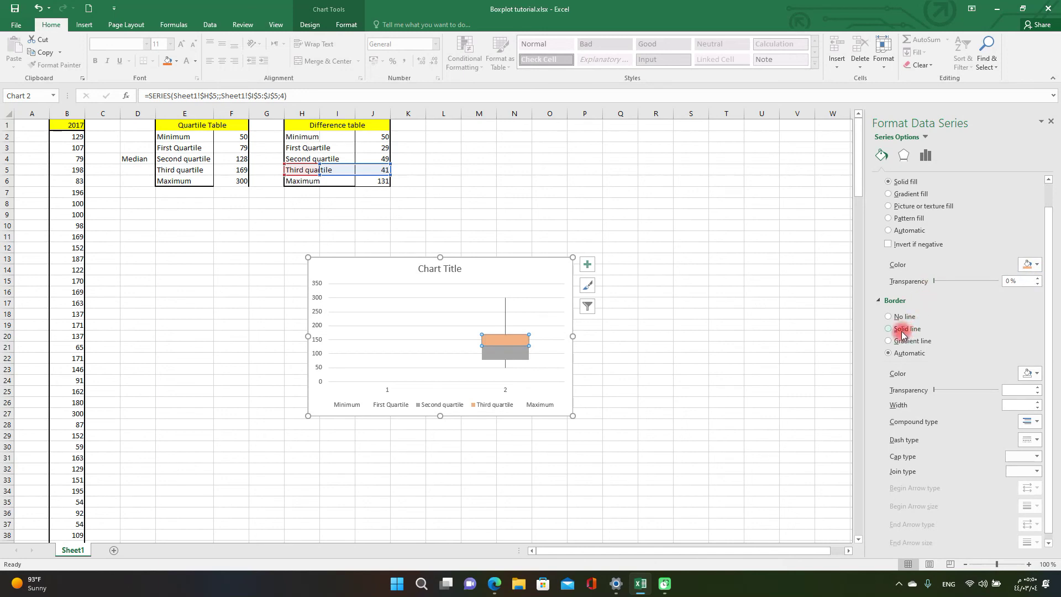
click(901, 330)
click(1028, 374)
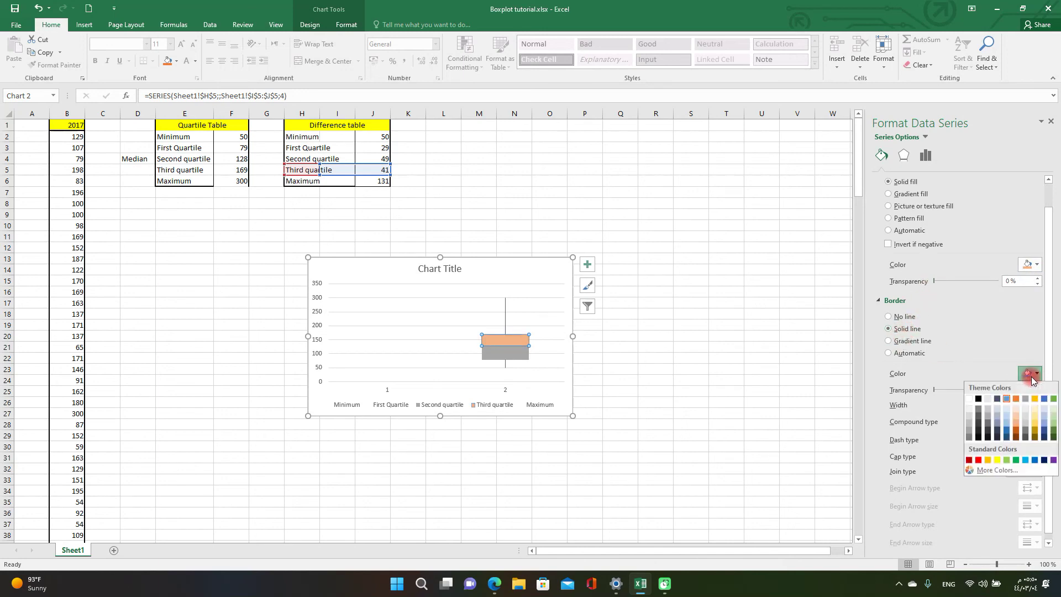
click(979, 400)
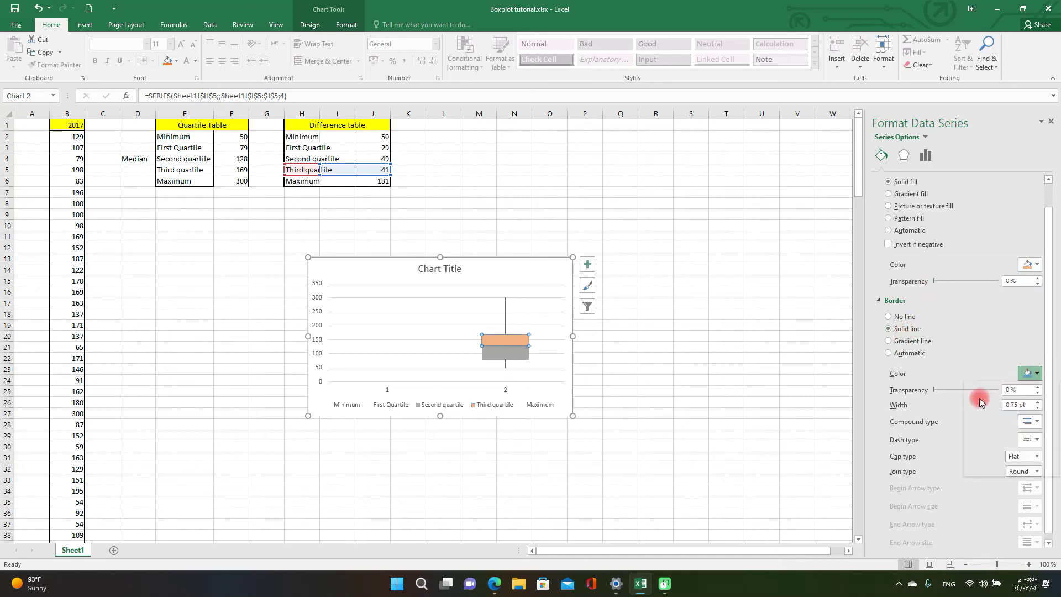
Give the Second quartile box a solid fill
click(510, 354)
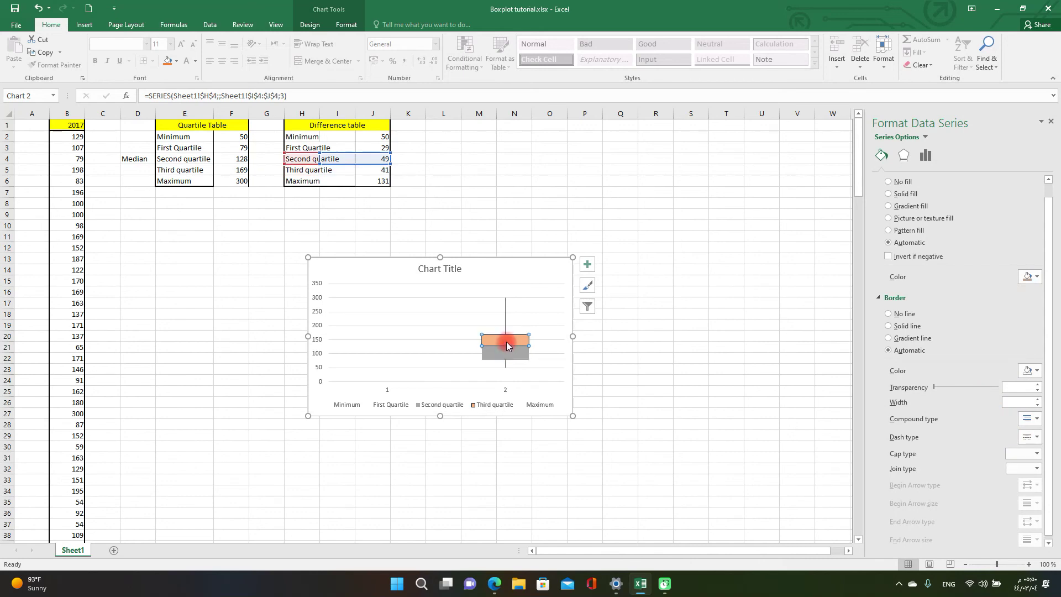
click(506, 341)
click(502, 353)
click(902, 195)
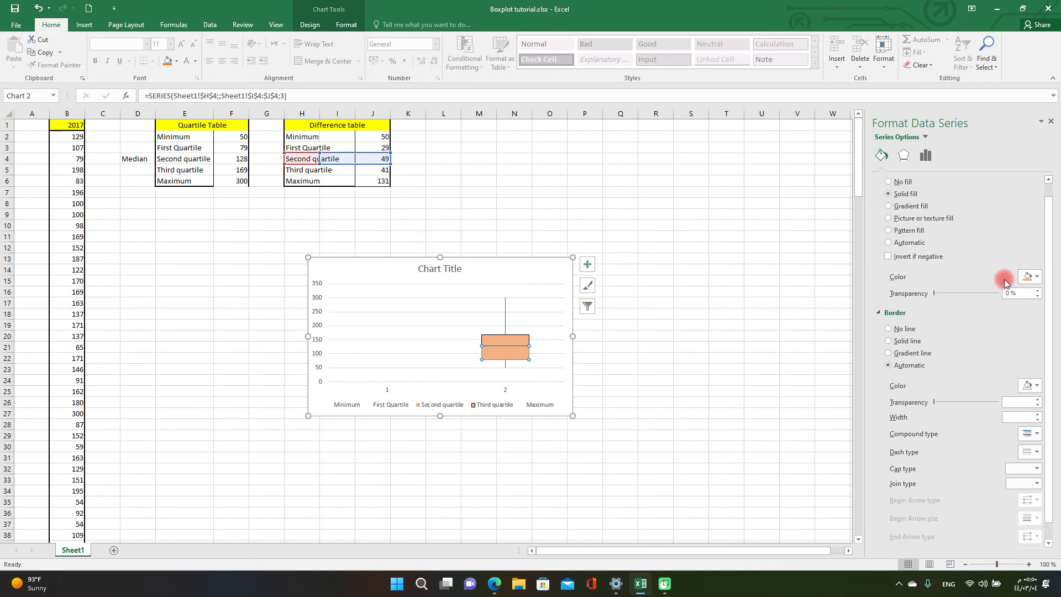